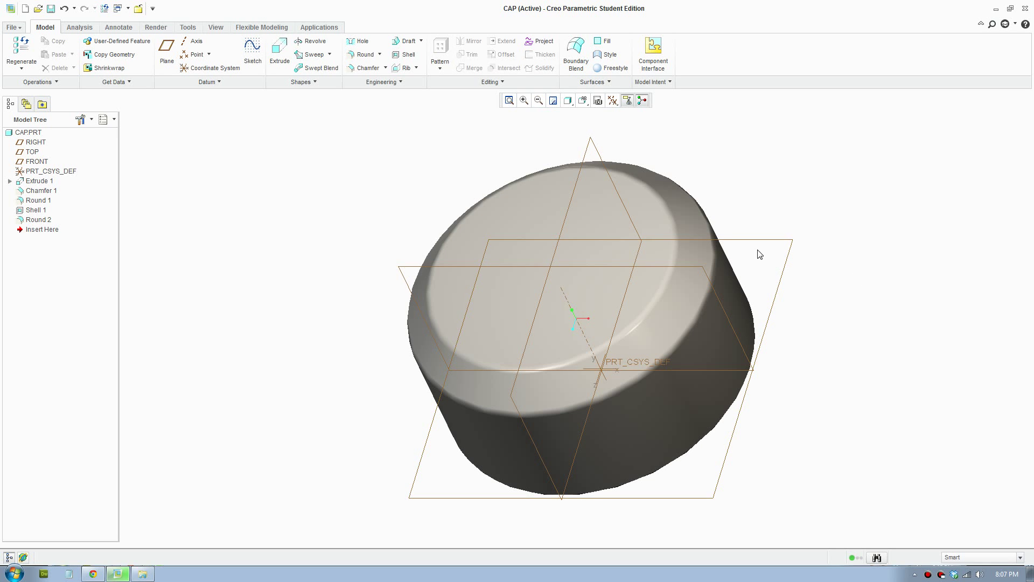
Inspect the cap's open underside and closed top, then show the sweep type choices
middle_click_drag(757, 254, 795, 181)
middle_click_drag(748, 314, 727, 307)
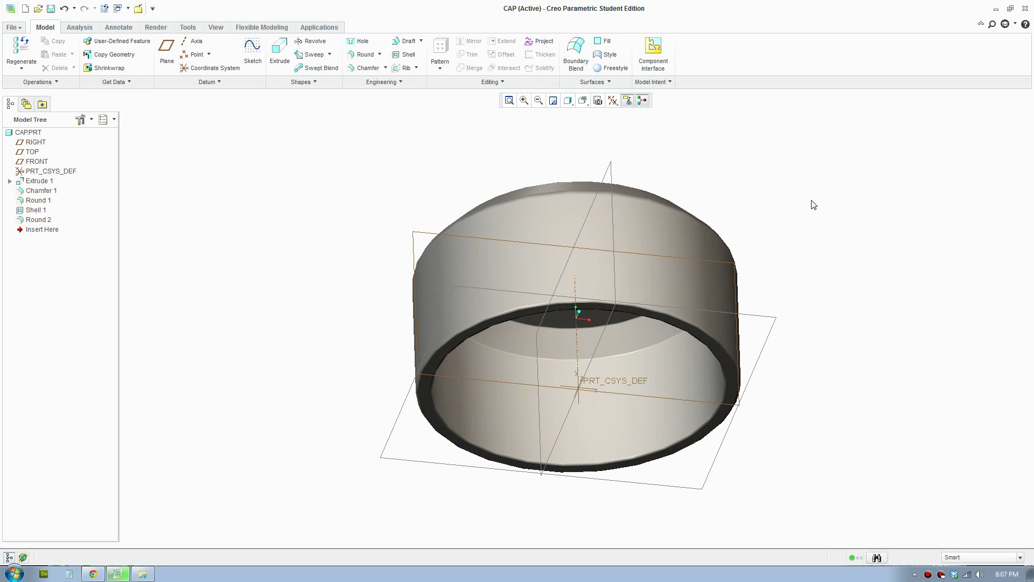
middle_click_drag(813, 204, 722, 252)
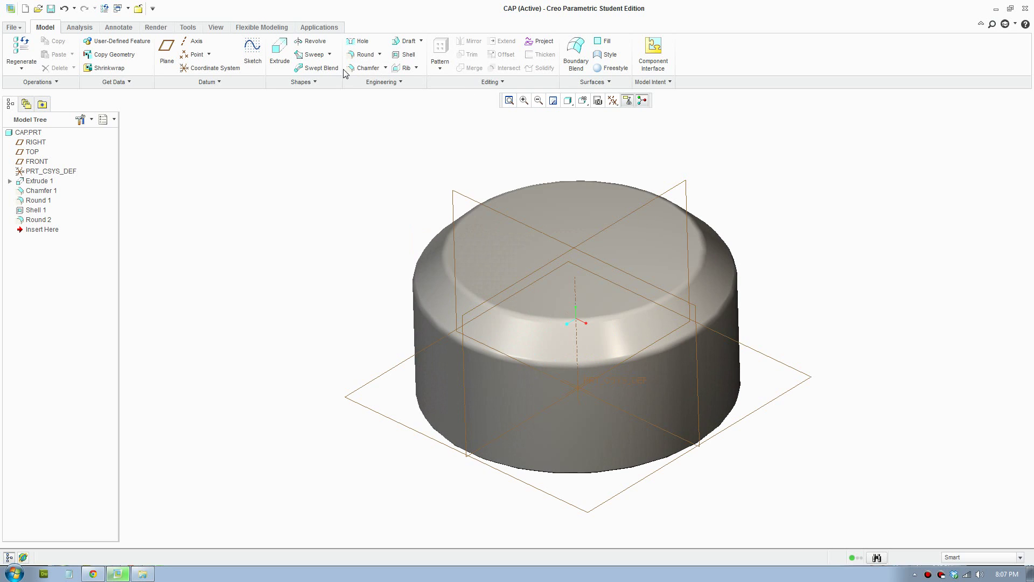
left_click(329, 55)
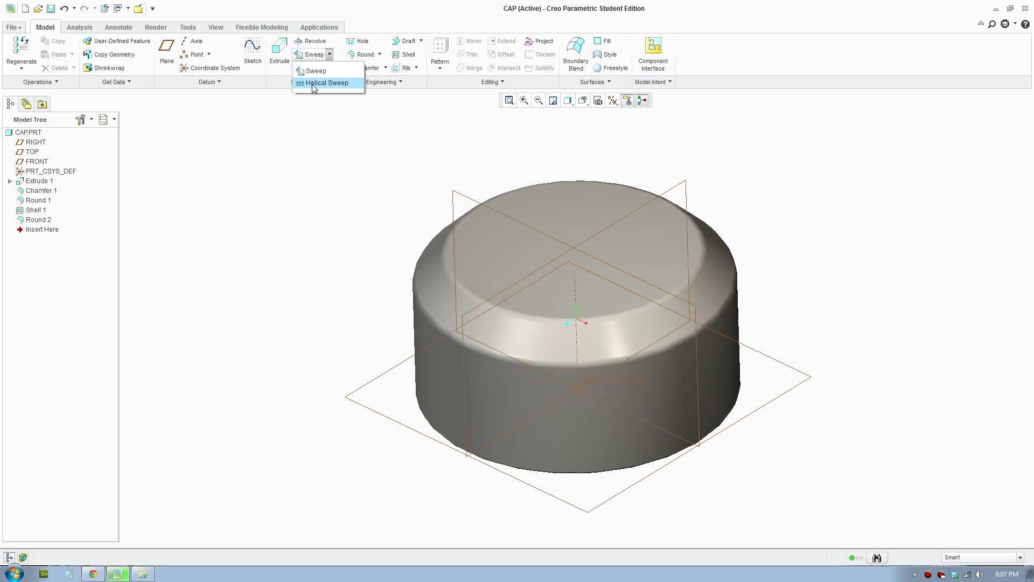
Start a Helical Sweep and define its profile sketch on the RIGHT datum plane
left_click(327, 84)
mouse_move(725, 259)
middle_mouse_down()
mouse_move(728, 224)
mouse_move(725, 253)
middle_mouse_up()
left_click(71, 83)
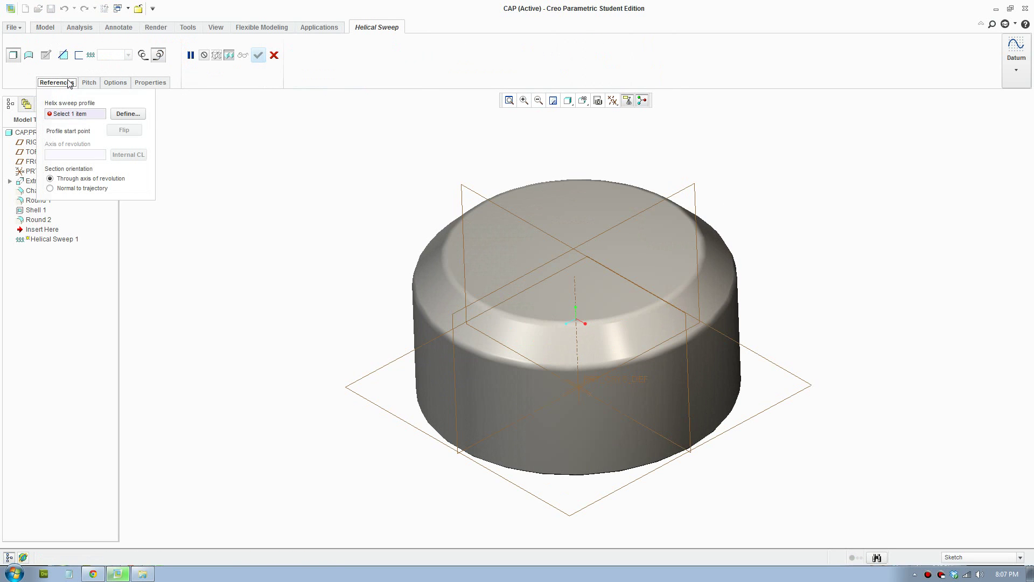
left_click(126, 114)
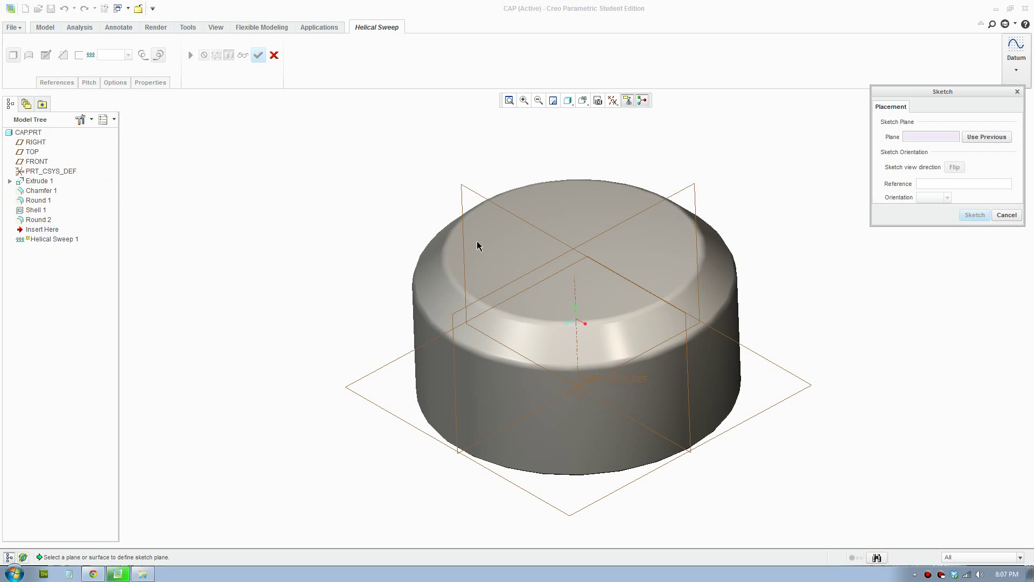
middle_click_drag(661, 200, 683, 175)
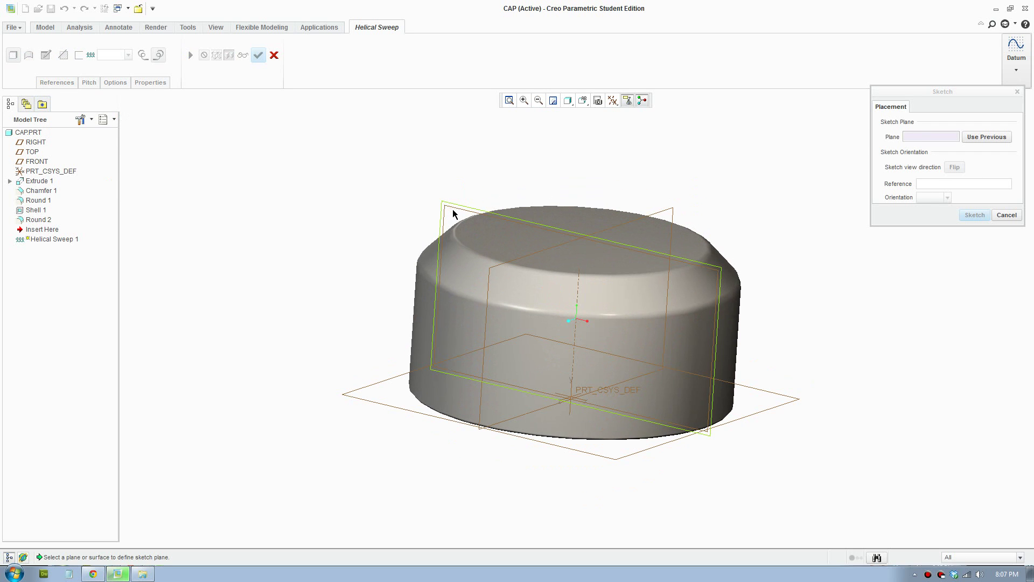
left_click(455, 212)
Face the RIGHT sketch plane and draw a vertical profile line beside the cap
left_click(974, 215)
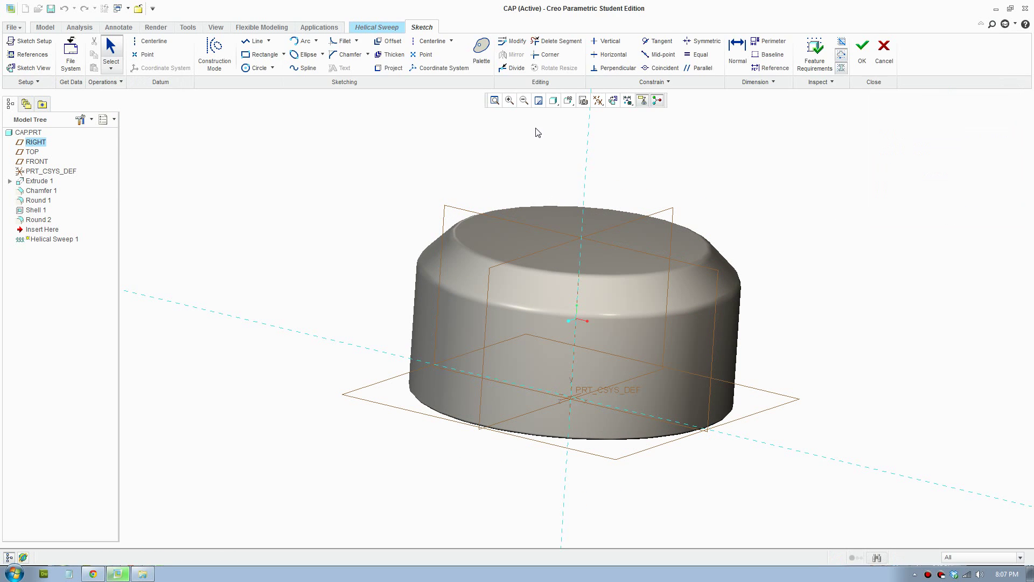
left_click(613, 102)
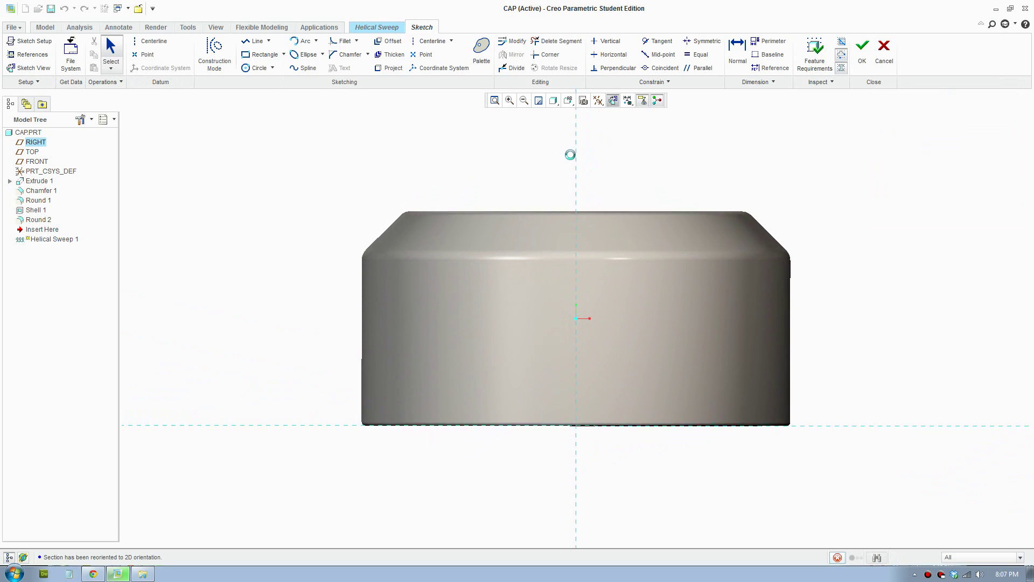
left_click(253, 42)
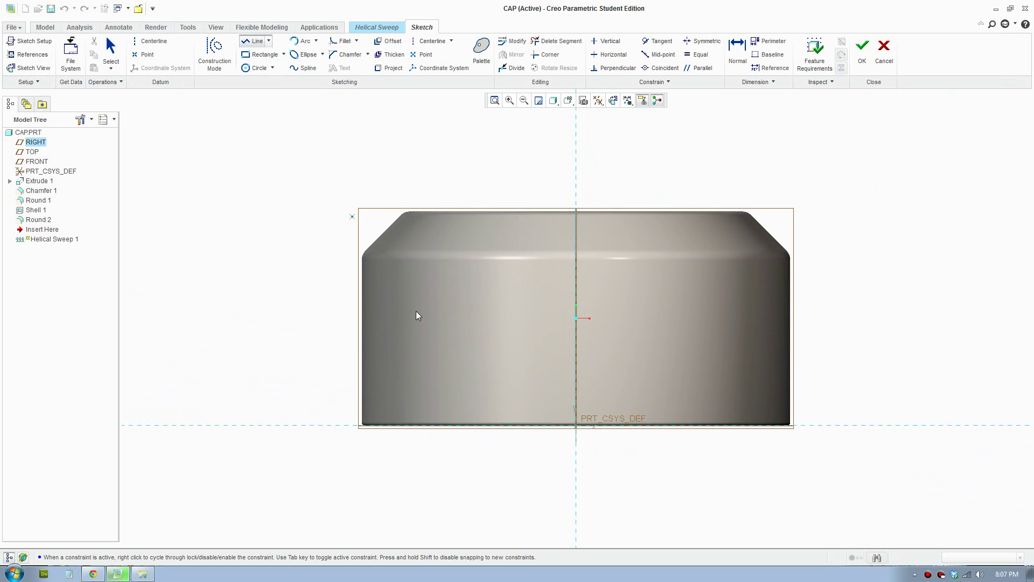
left_click(431, 281)
left_click(431, 426)
left_click(111, 47)
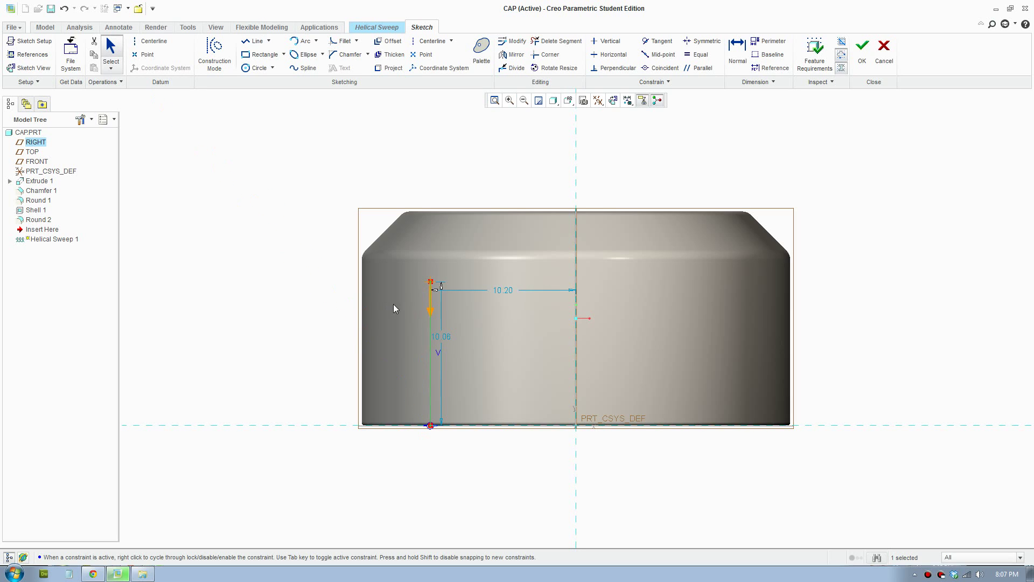
Dimension the line to length 10 and offset 10 from the axis, and accept the sketch
double_click(442, 337)
type("10")
key("Return")
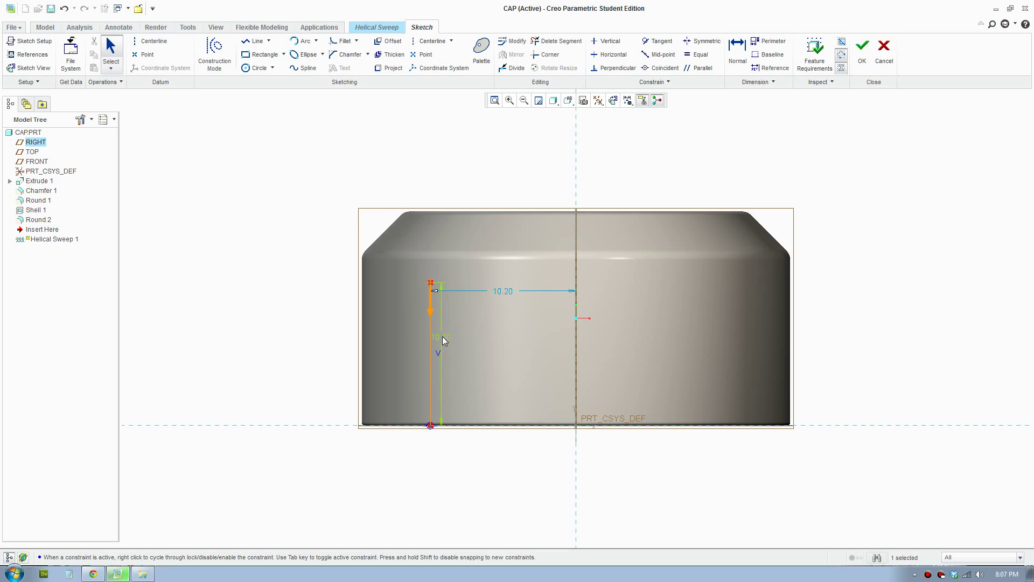
double_click(507, 290)
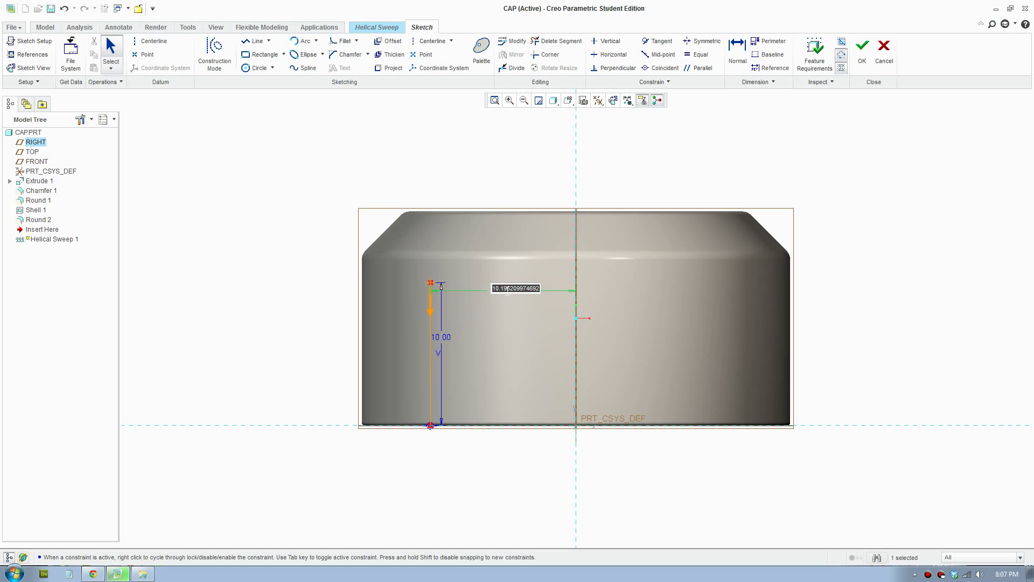
type("10")
key("Return")
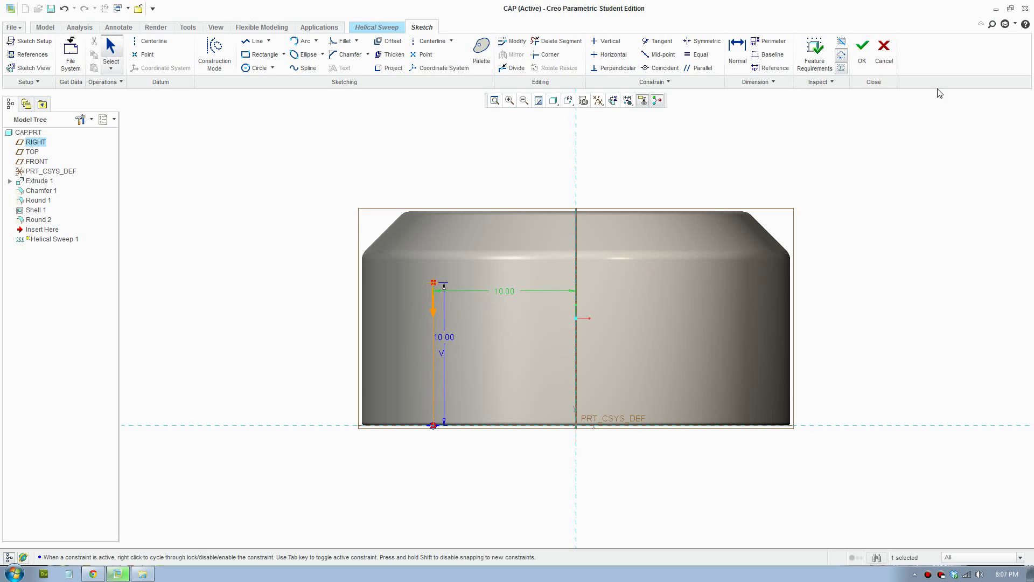
left_click(868, 62)
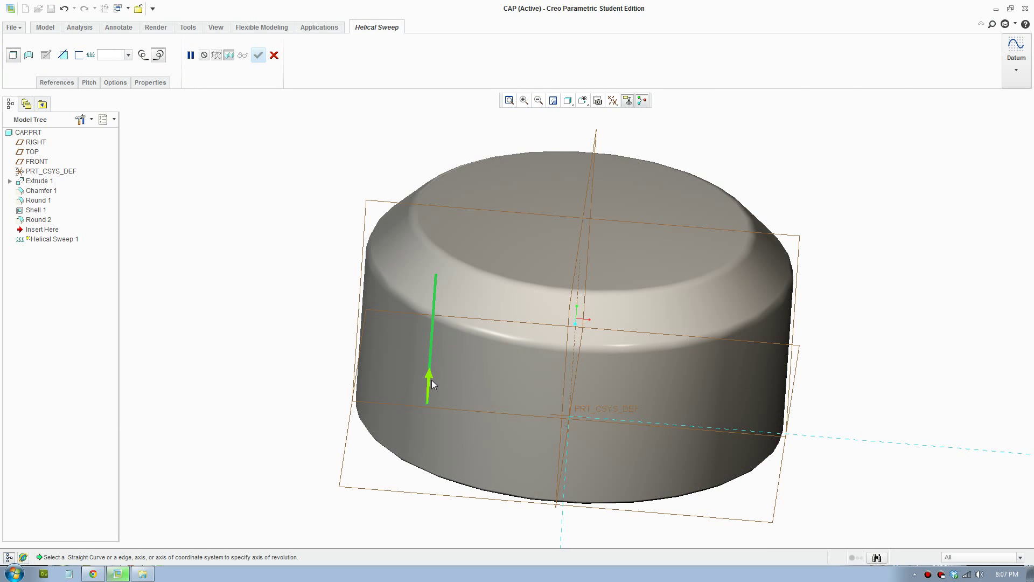
Start the helix at the line's top, revolve about axis A_1, and begin the section sketch
left_click(432, 381)
left_click(71, 84)
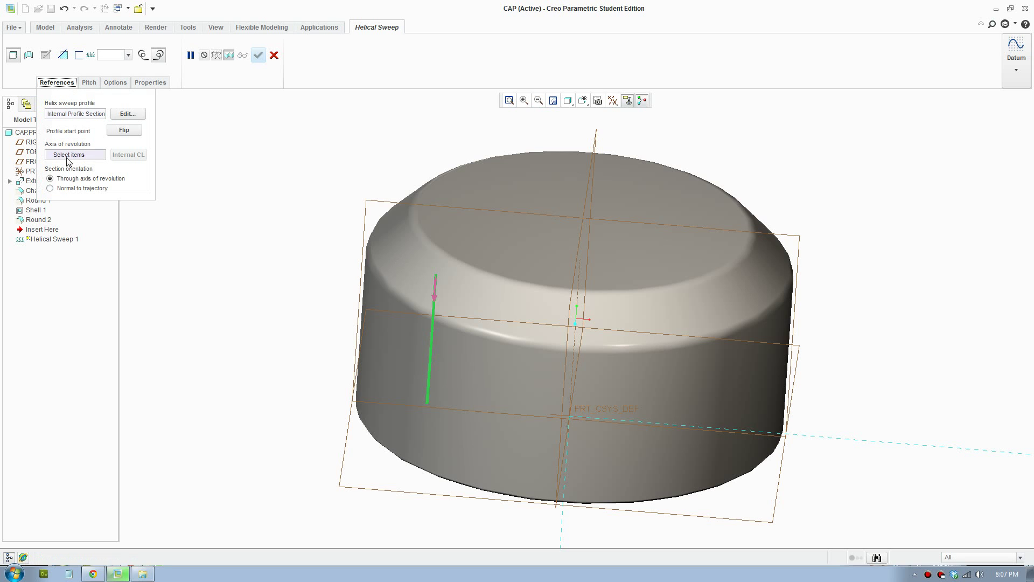
middle_click_drag(620, 305, 580, 302)
left_click(575, 289)
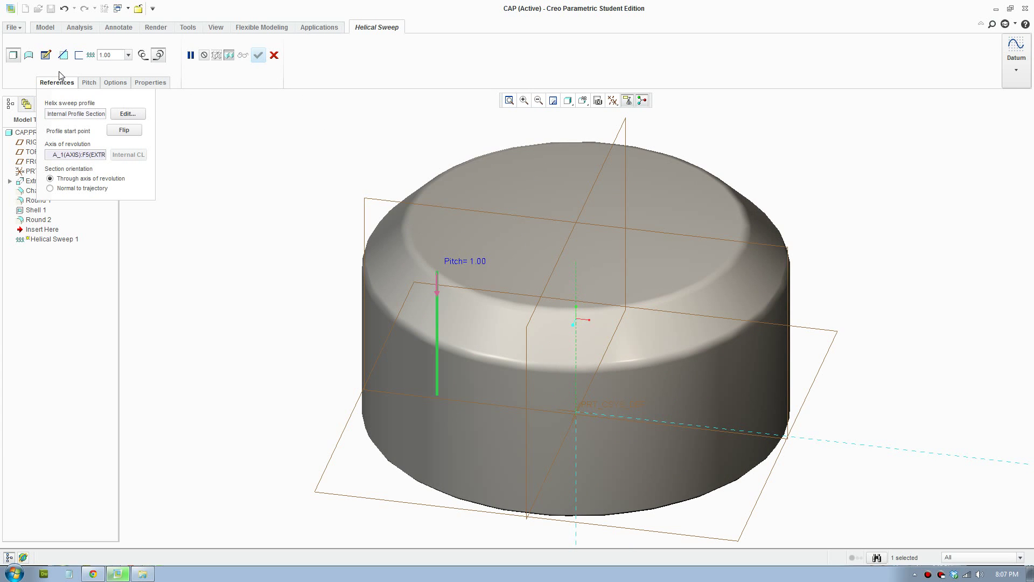
left_click(46, 54)
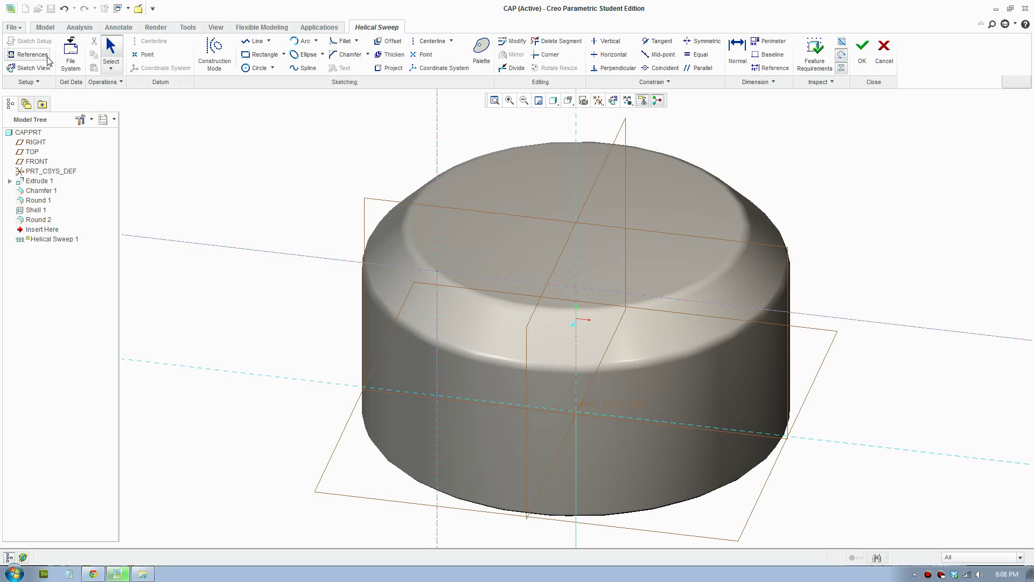
Face the section plane and switch the display style to Hidden Line
left_click(613, 100)
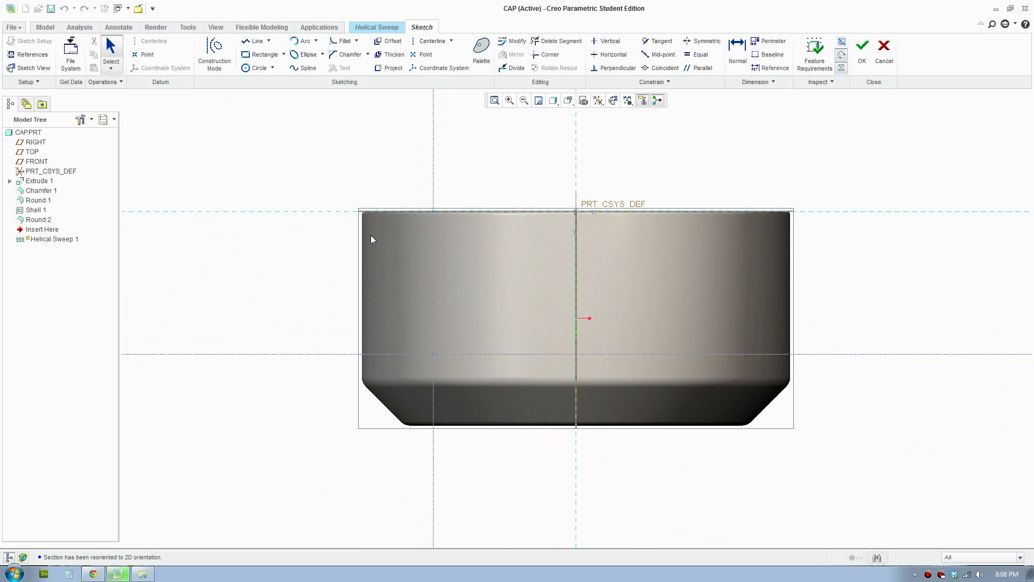
scroll(383, 222, "down", 1)
left_click(568, 100)
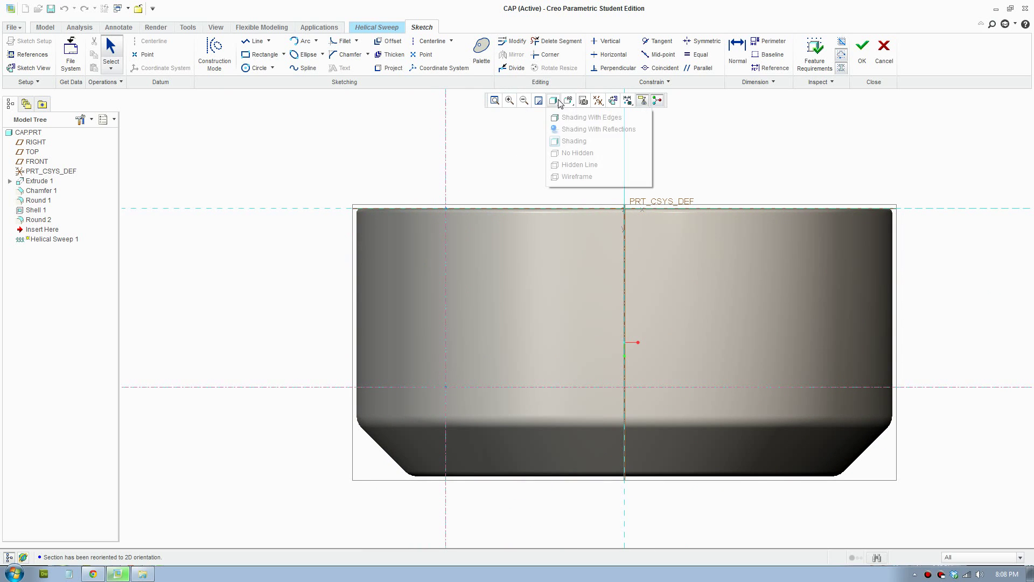
left_click(577, 164)
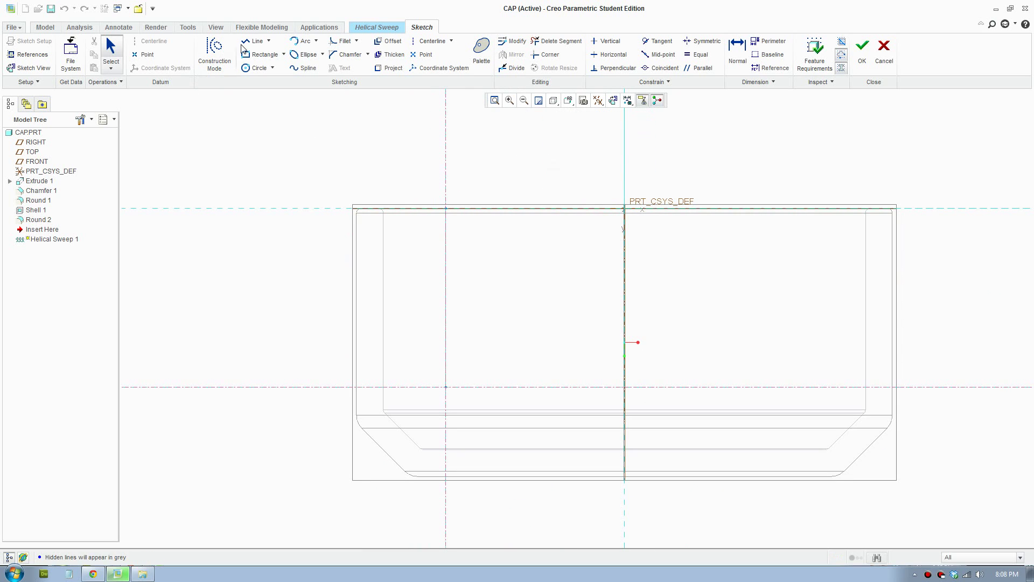
Draw a small triangle from the horizontal centerline against the cap's inner wall
left_click(255, 41)
scroll(356, 235, "down", 1)
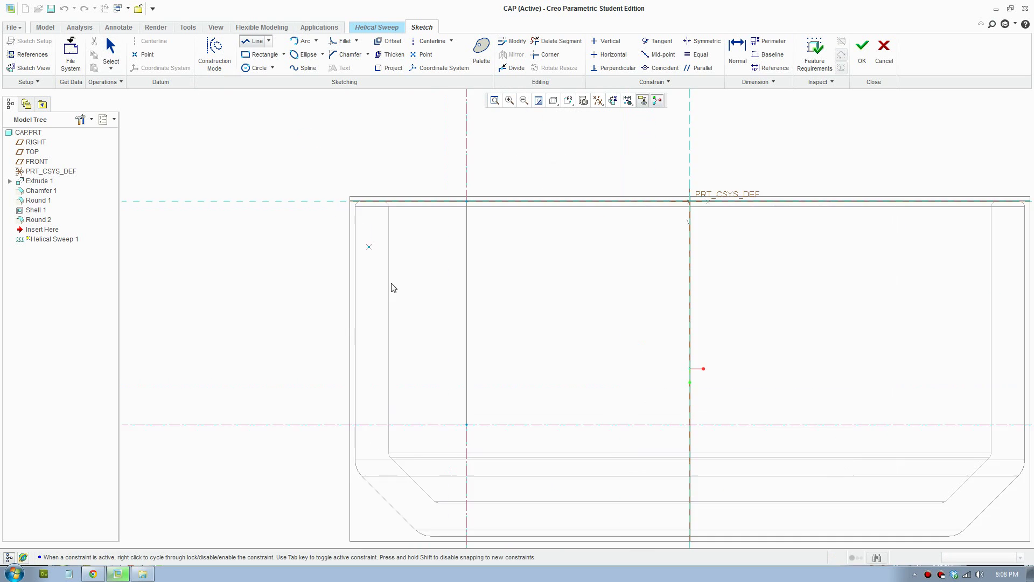
left_click(384, 425)
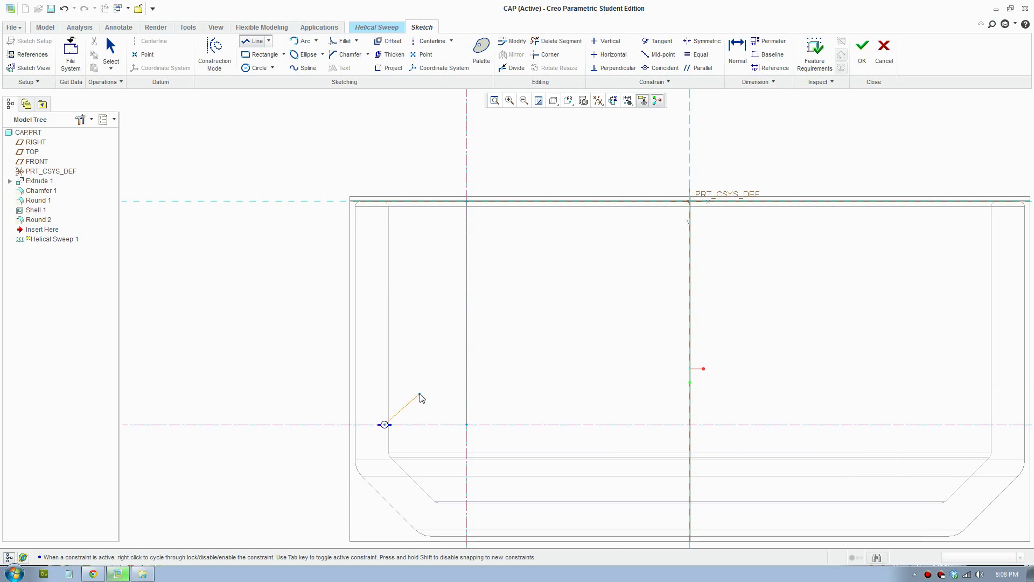
left_click(423, 403)
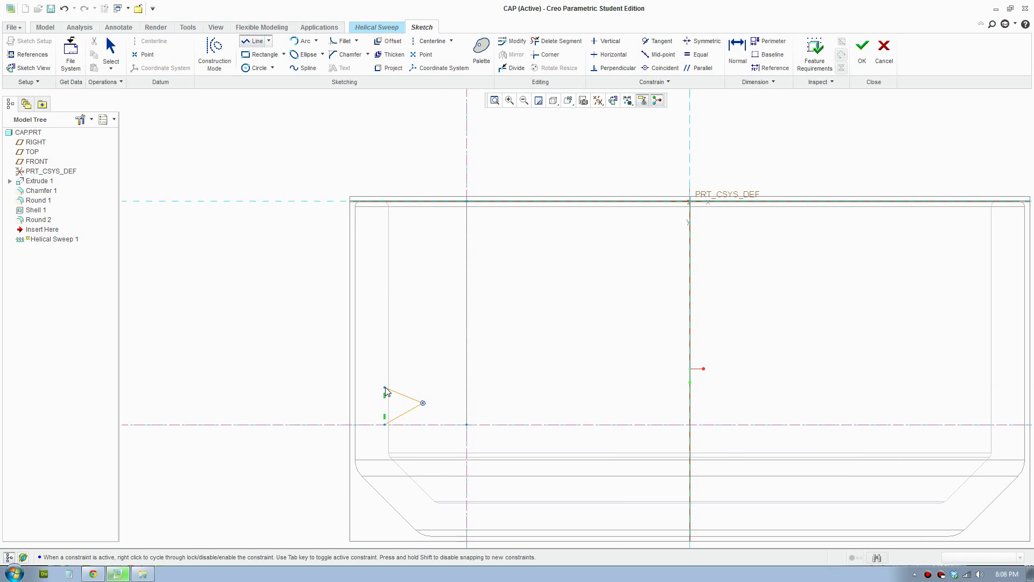
left_click(384, 388)
Close the triangle and set its angles to 30 and 60 degrees
left_click(384, 424)
left_click(111, 54)
scroll(399, 398, "up", 2)
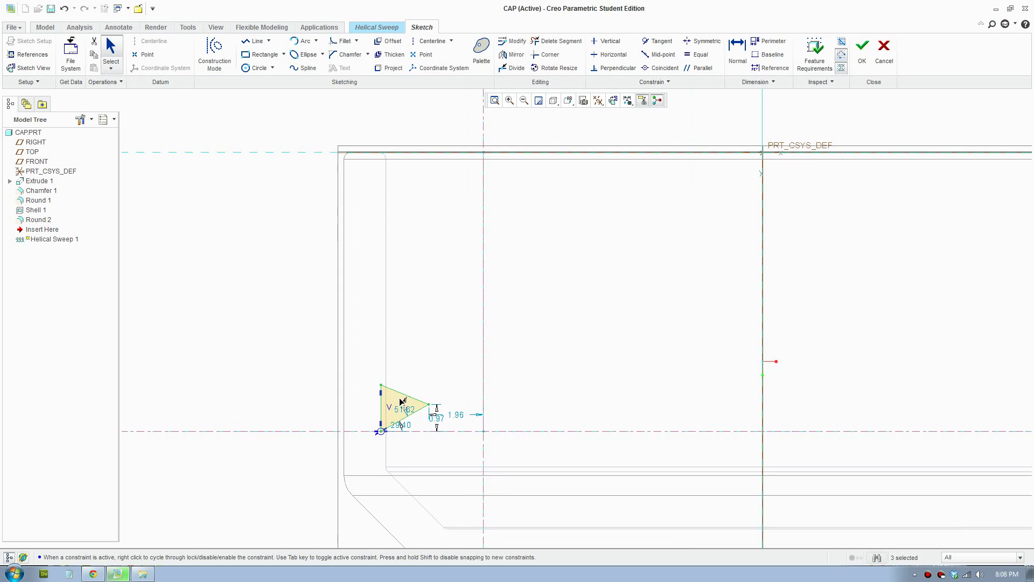
left_click(400, 437)
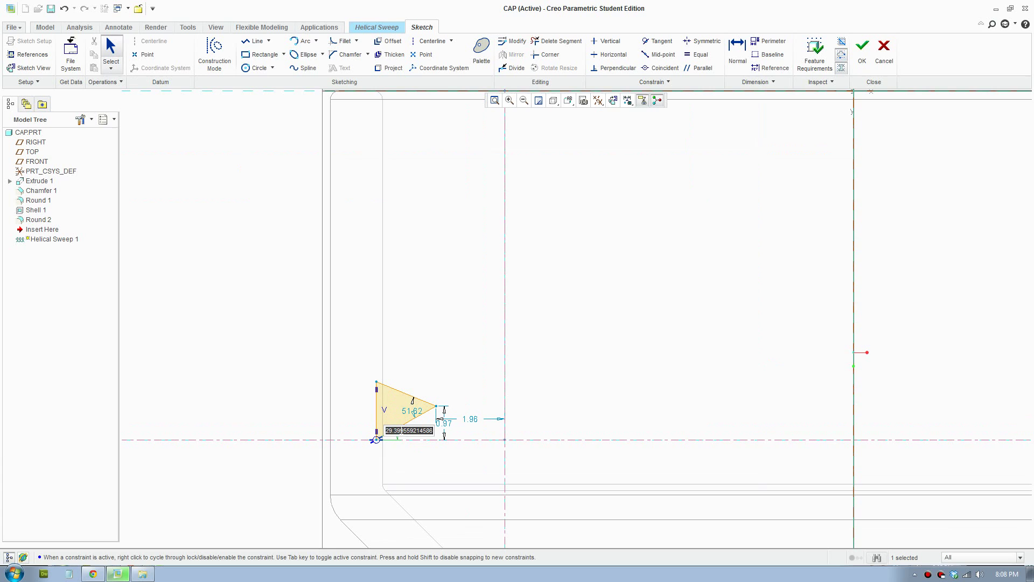
type("30")
key("Return")
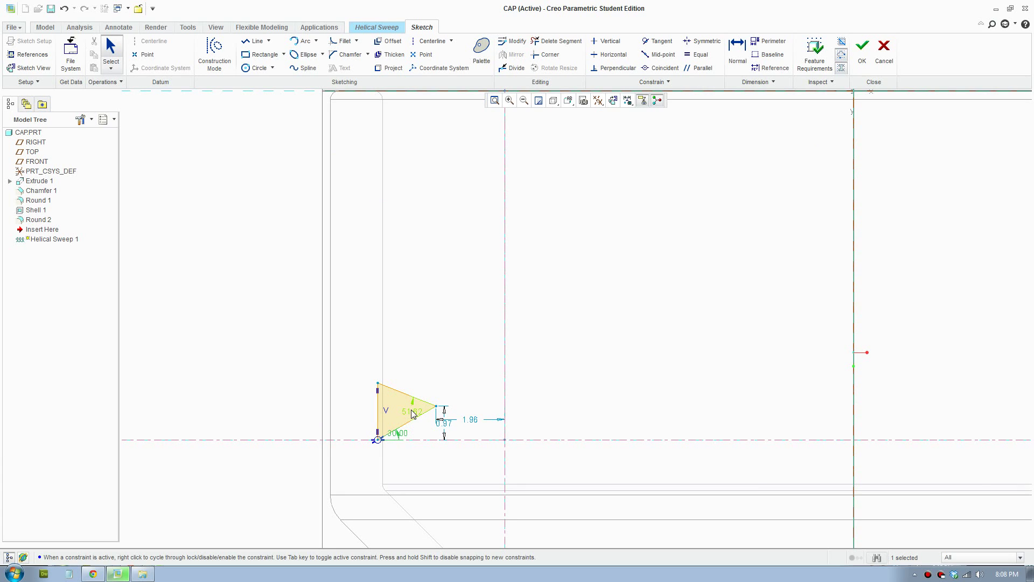
double_click(412, 413)
type("60")
key("Return")
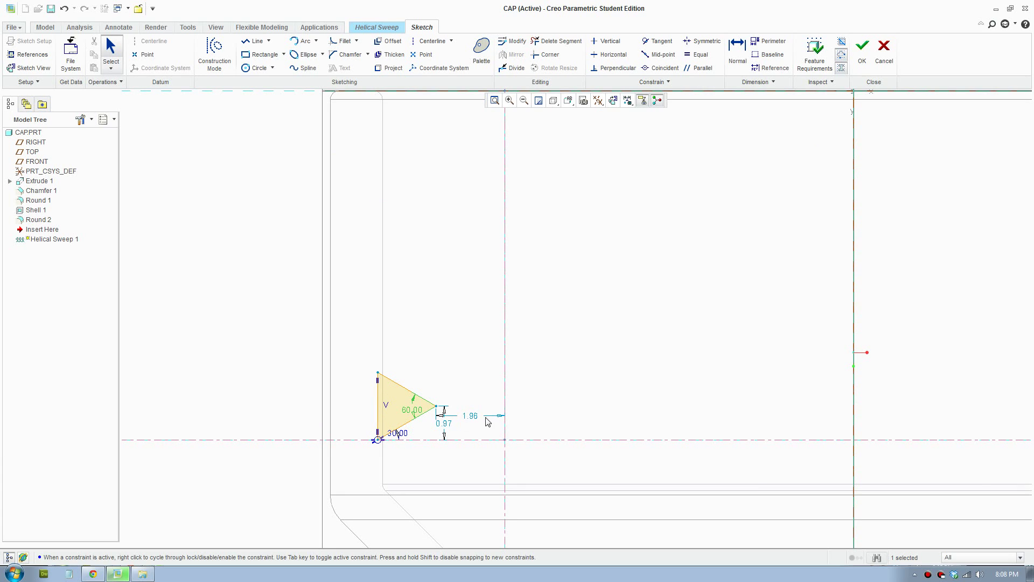
Set the triangle's distance to 2.00 and its height to 1.00
double_click(470, 416)
type("2")
key("Return")
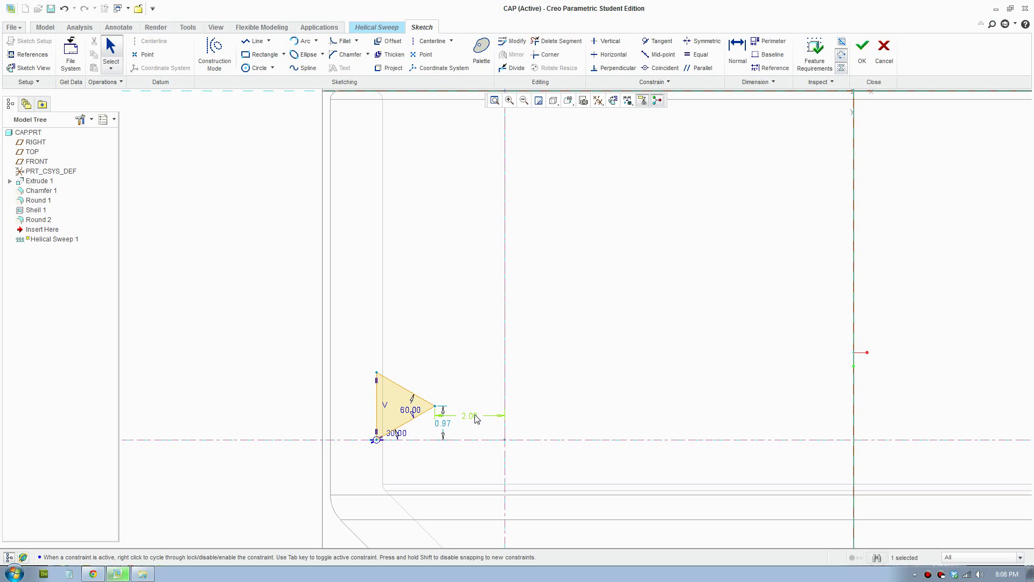
double_click(442, 424)
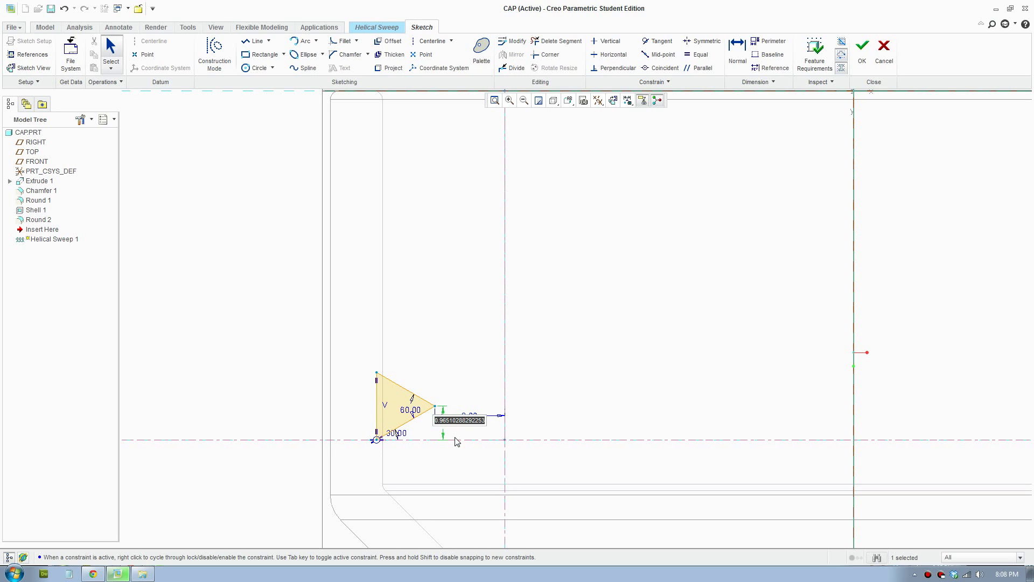
type("1")
key("Return")
scroll(429, 386, "down", 1)
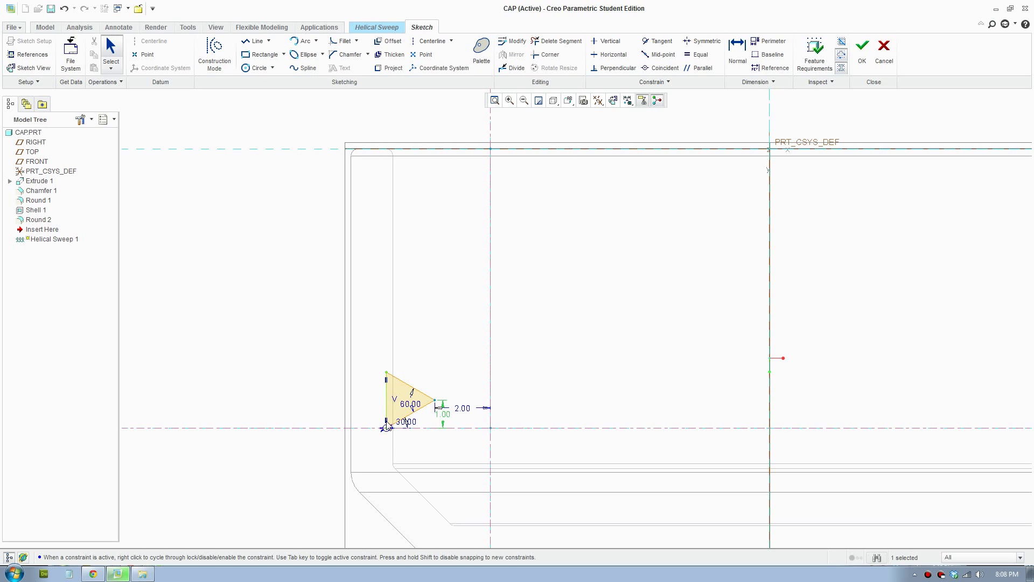
scroll(428, 404, "down", 1)
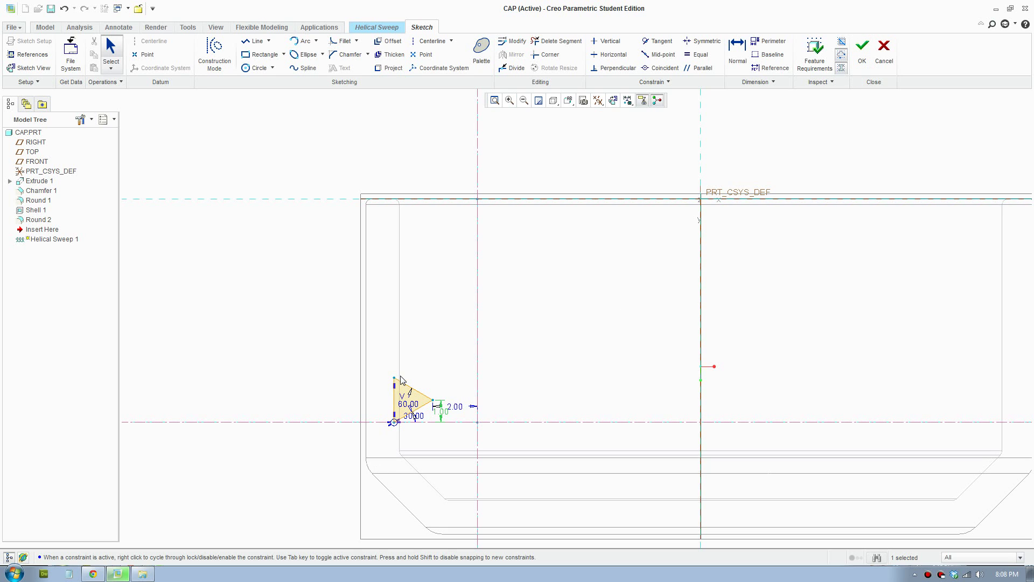
scroll(400, 381, "up", 1)
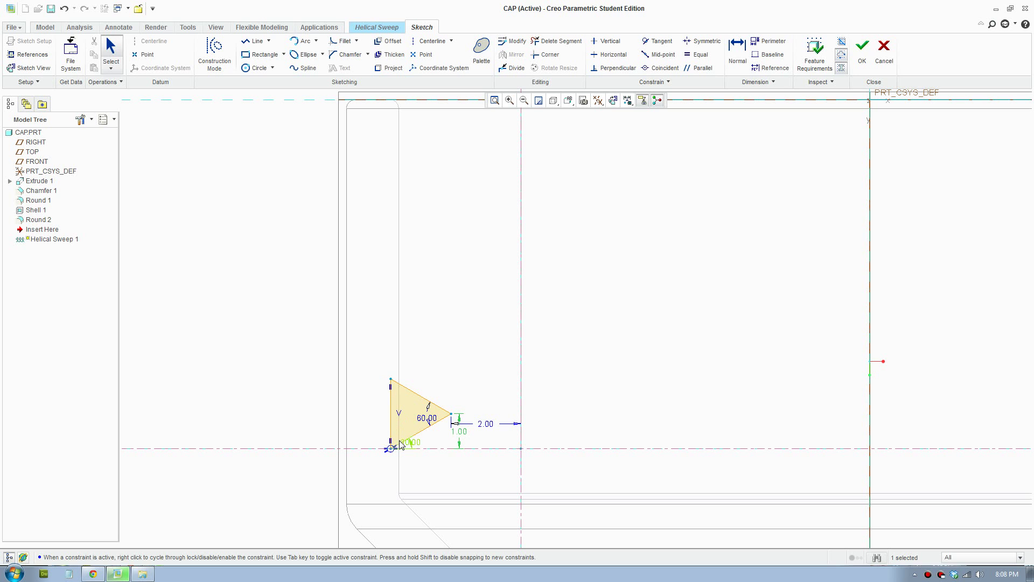
scroll(398, 439, "down", 2)
Accept the thread section sketch and set the helix pitch to 2.00
left_click(858, 60)
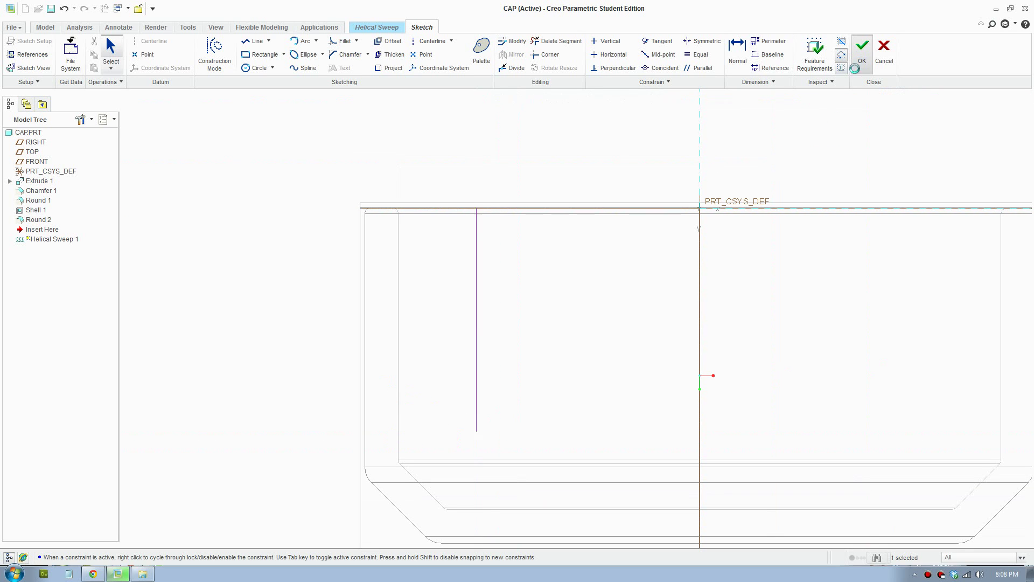
scroll(617, 385, "down", 1)
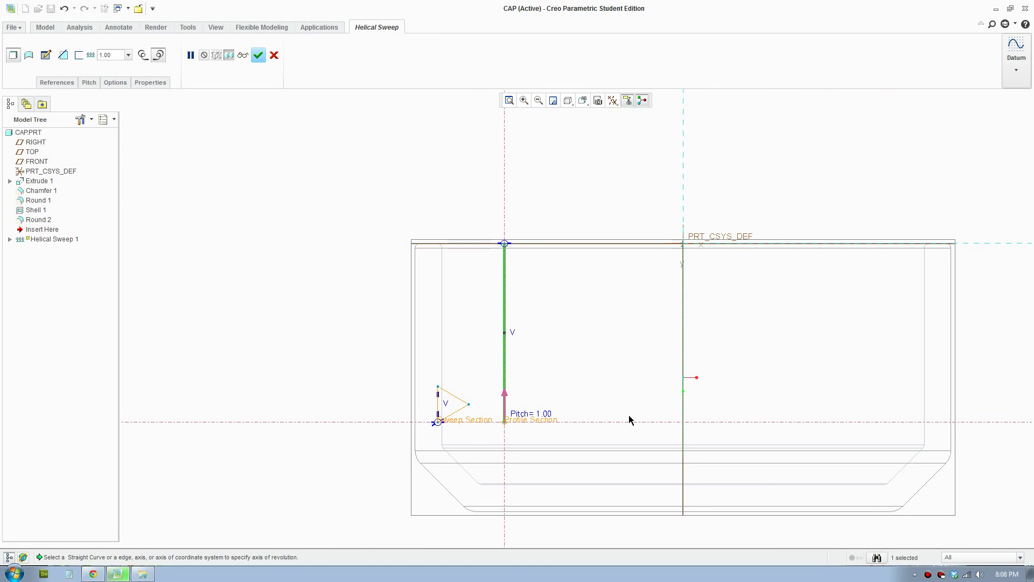
mouse_move(625, 386)
middle_mouse_down()
mouse_move(612, 305)
mouse_move(620, 387)
middle_mouse_up()
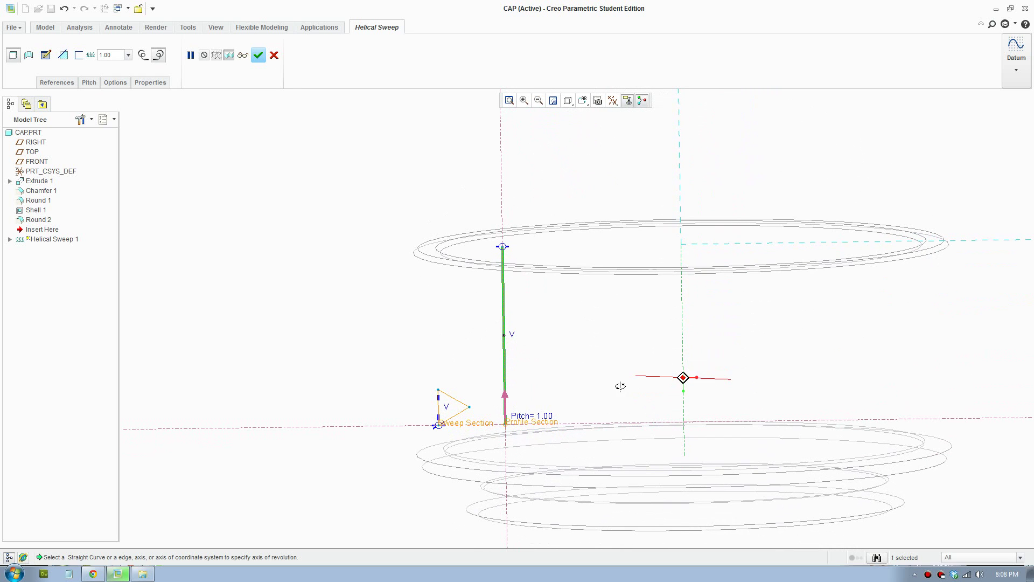
left_click(105, 55)
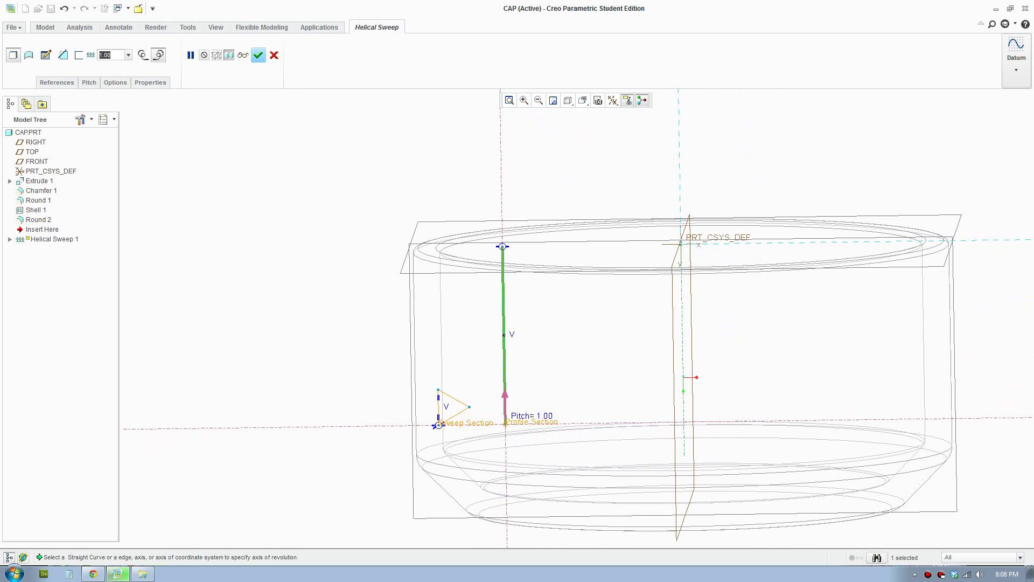
type("2")
key("Return")
Show the cap shaded and tilt it to see the threaded interior
middle_click_drag(573, 307, 564, 312)
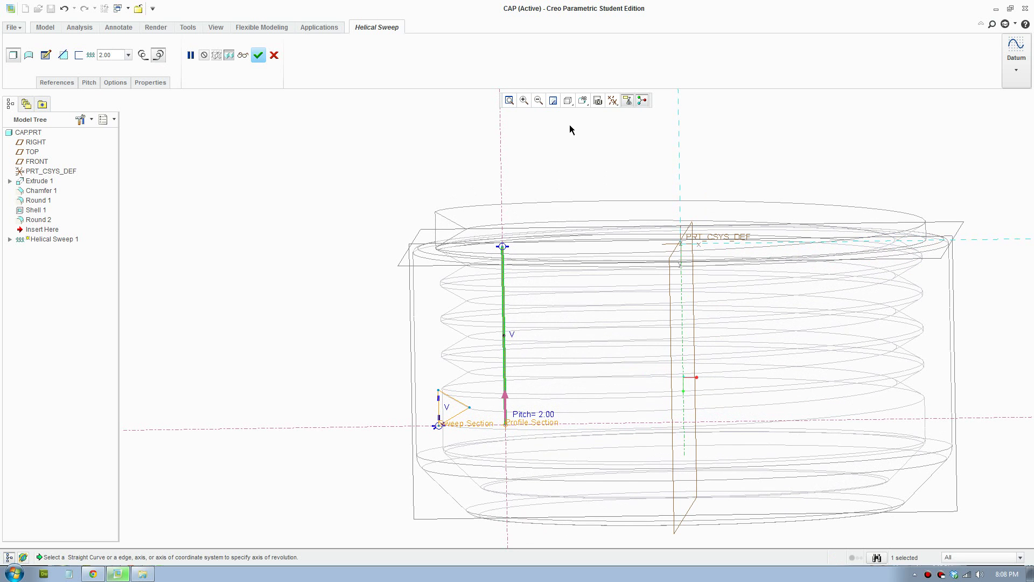
left_click(568, 100)
left_click(585, 141)
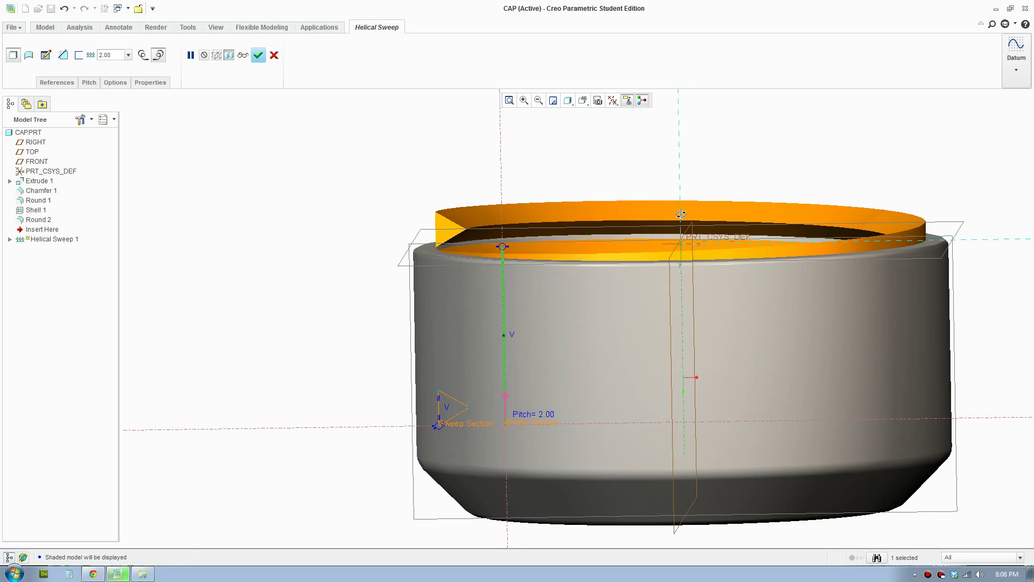
middle_click_drag(681, 214, 686, 376)
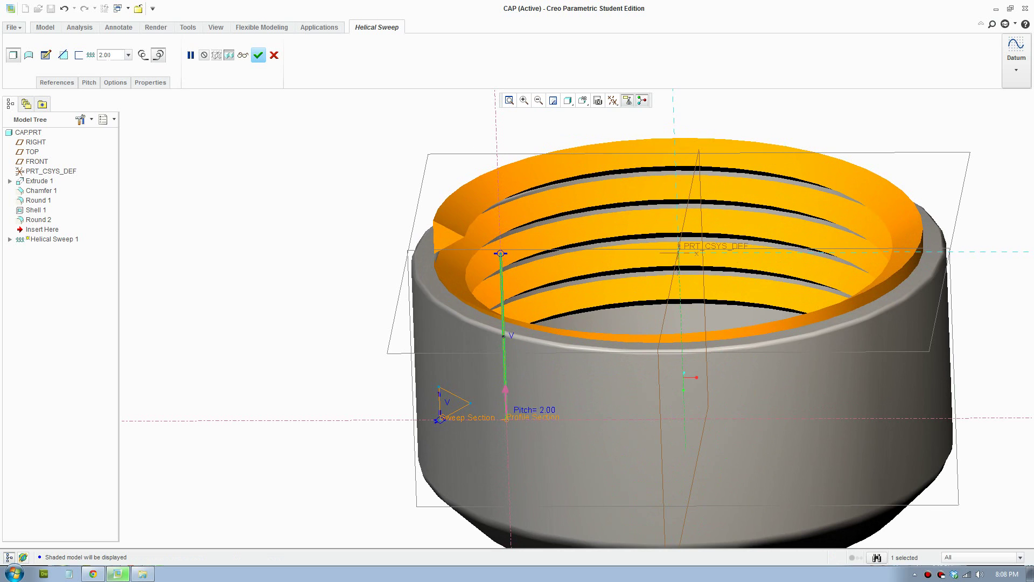
Change the helix pitch to 4.00 and review the pitch diagram
double_click(110, 55)
type("4")
key("Return")
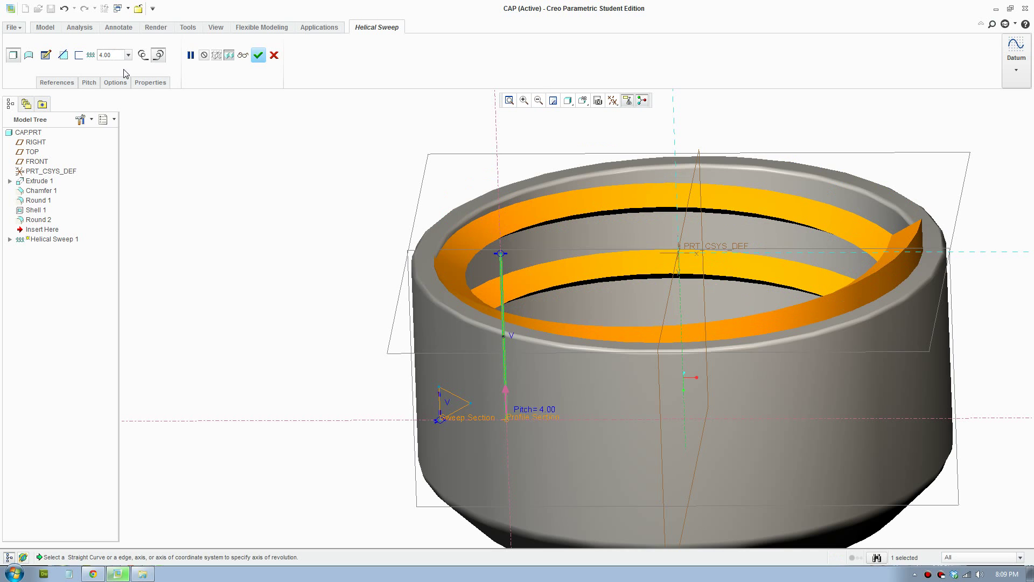
left_click(93, 574)
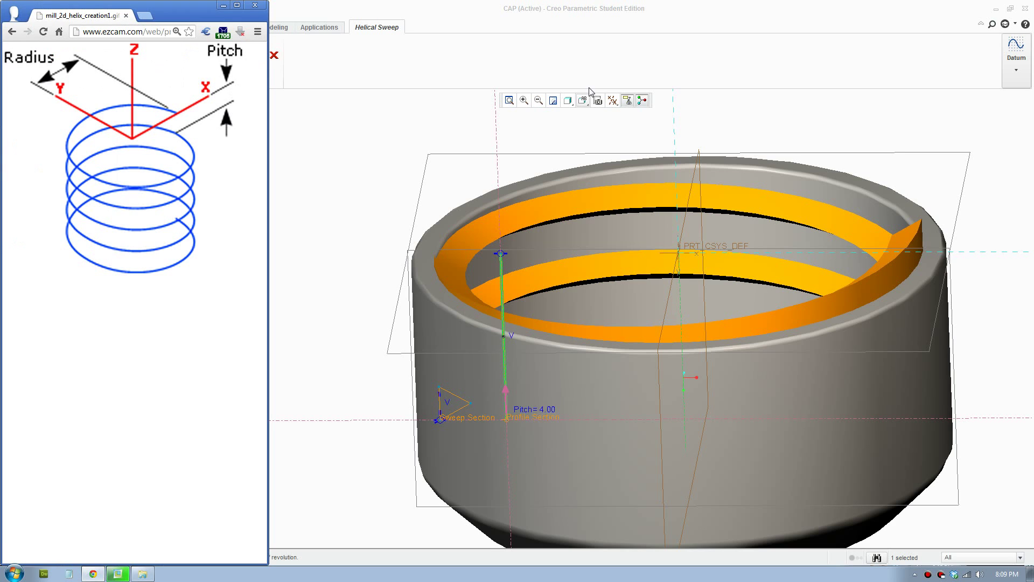
left_click(604, 30)
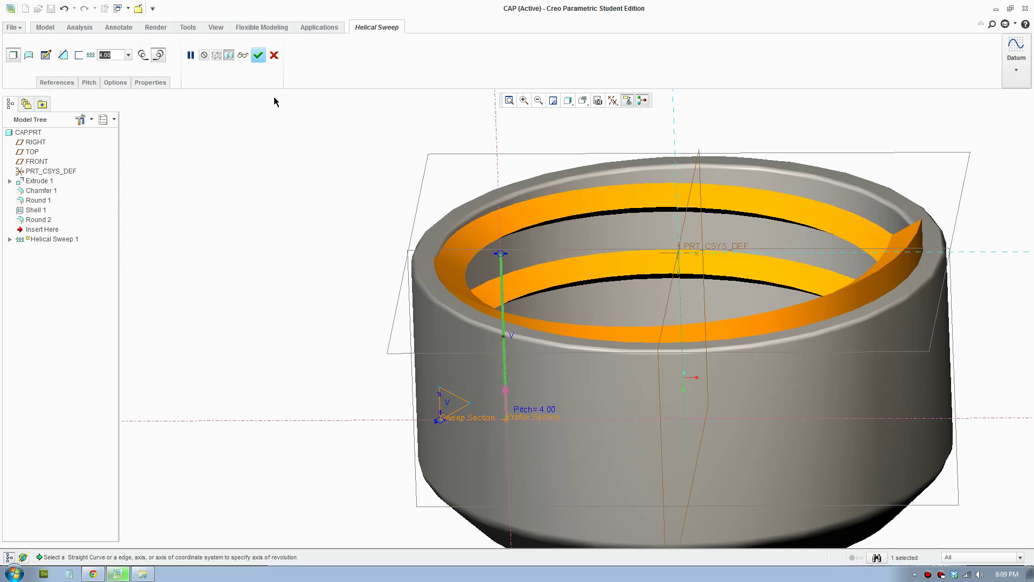
Switch to Hidden Line display and turn the model to the LEFT saved orientation
left_click(568, 103)
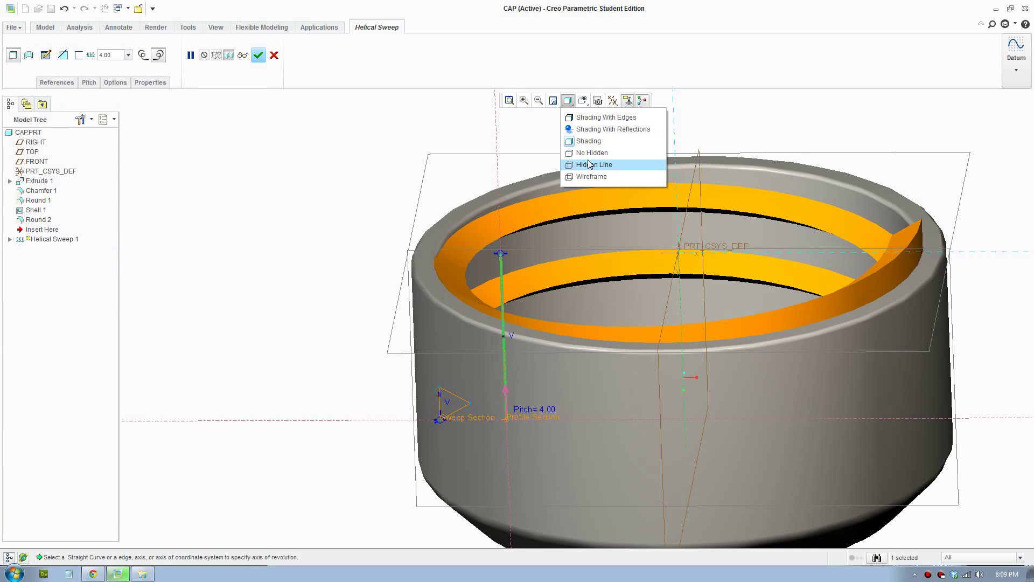
left_click(588, 164)
middle_click_drag(572, 213, 580, 192)
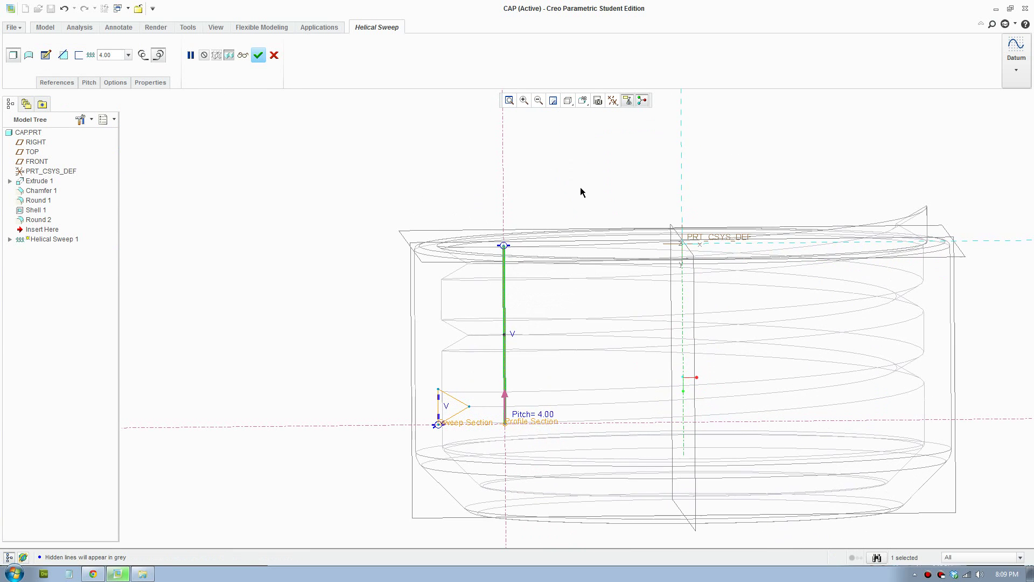
left_click(582, 100)
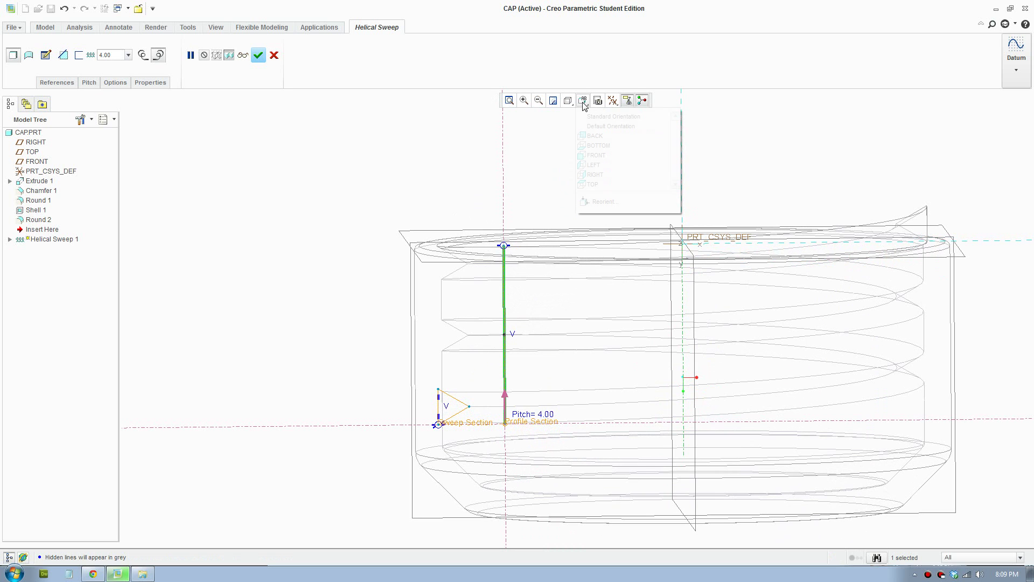
left_click(608, 165)
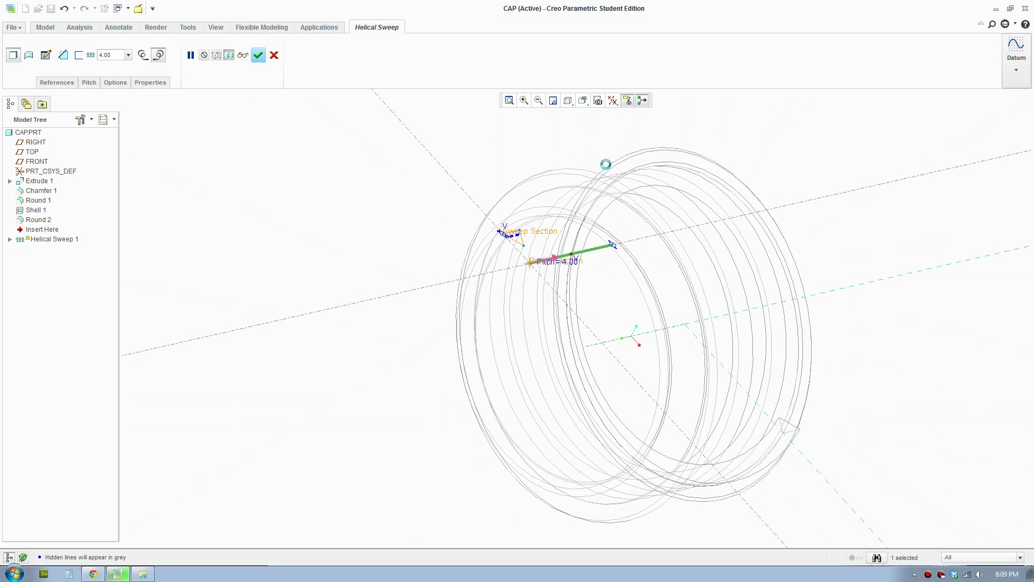
Turn the model to the RIGHT, then the FRONT saved orientation
left_click(568, 100)
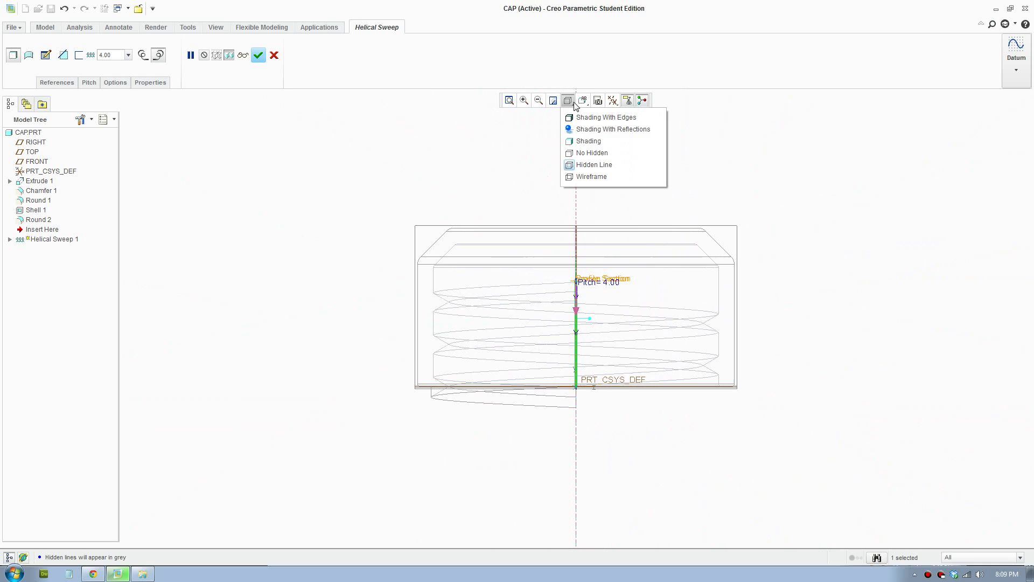
left_click(583, 100)
left_click(611, 176)
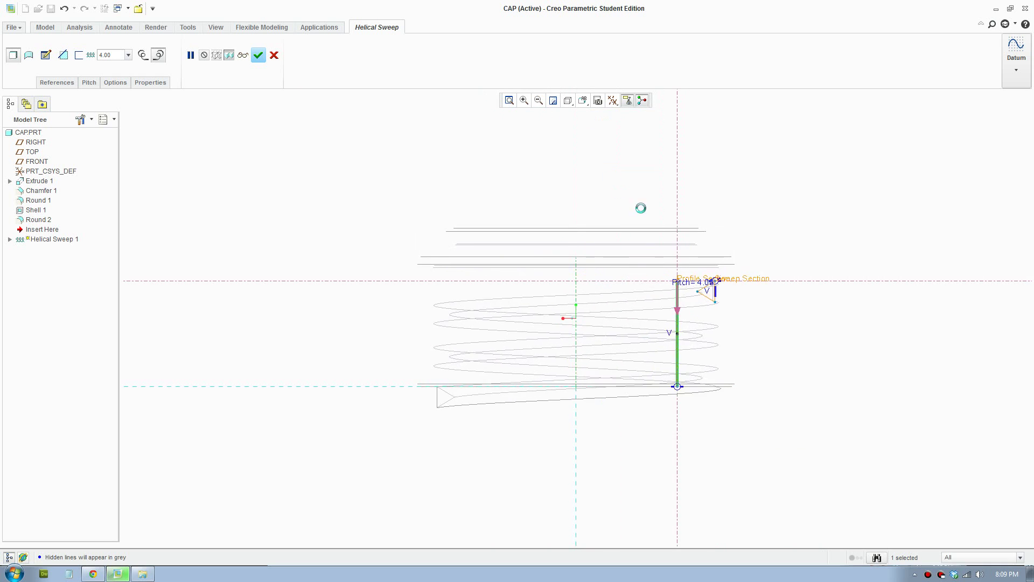
left_click(570, 105)
left_click(569, 102)
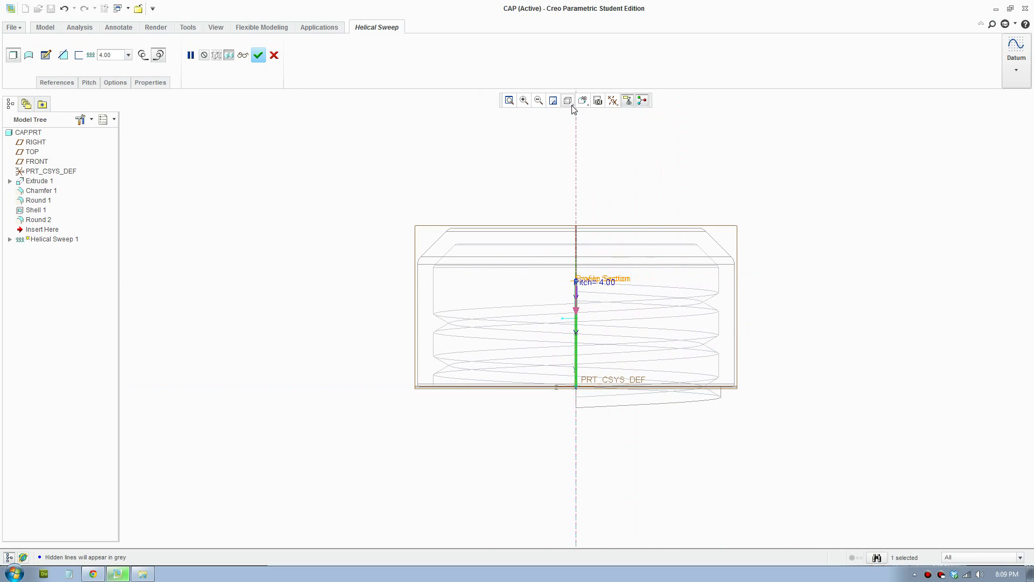
left_click(583, 102)
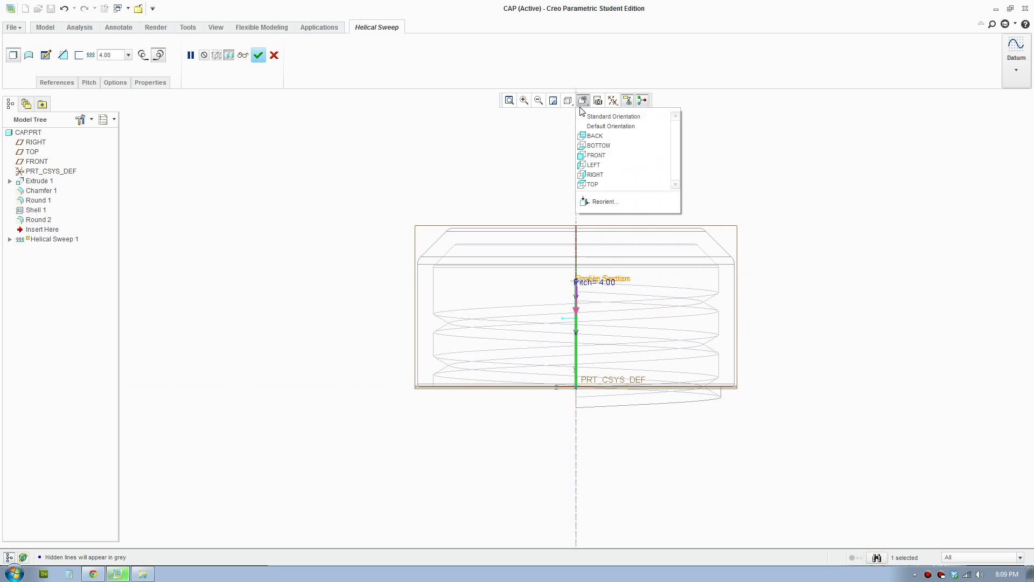
left_click(601, 156)
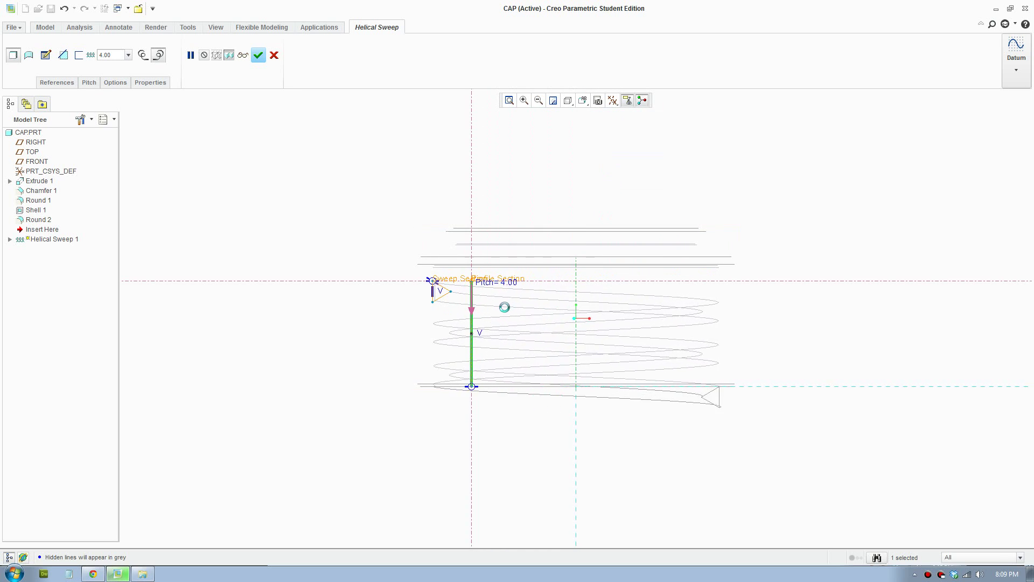
Try a 2.00 pitch, then undo back to 4.00
scroll(505, 308, "up", 2)
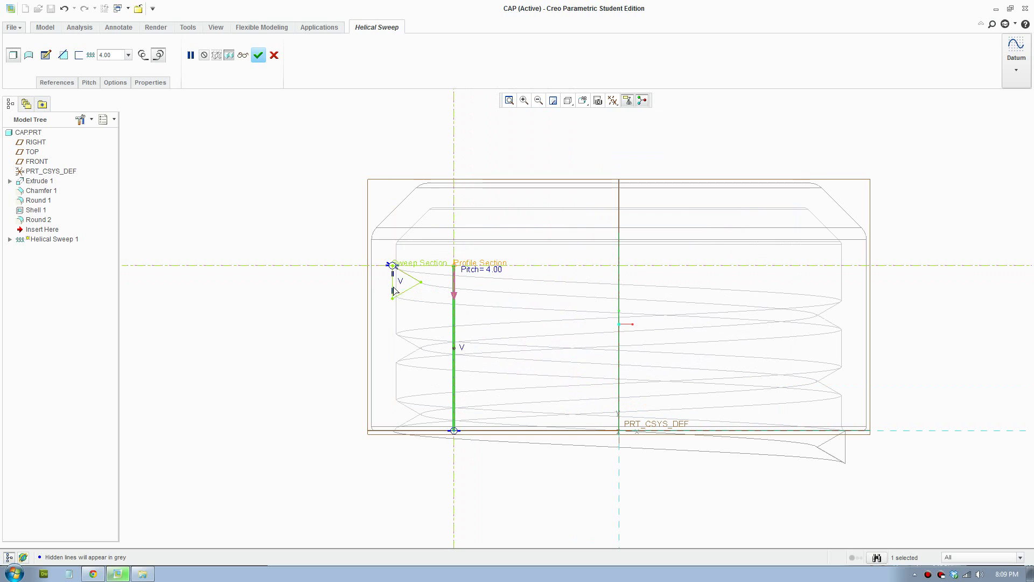
double_click(105, 55)
type("2")
key("Return")
scroll(411, 300, "up", 2)
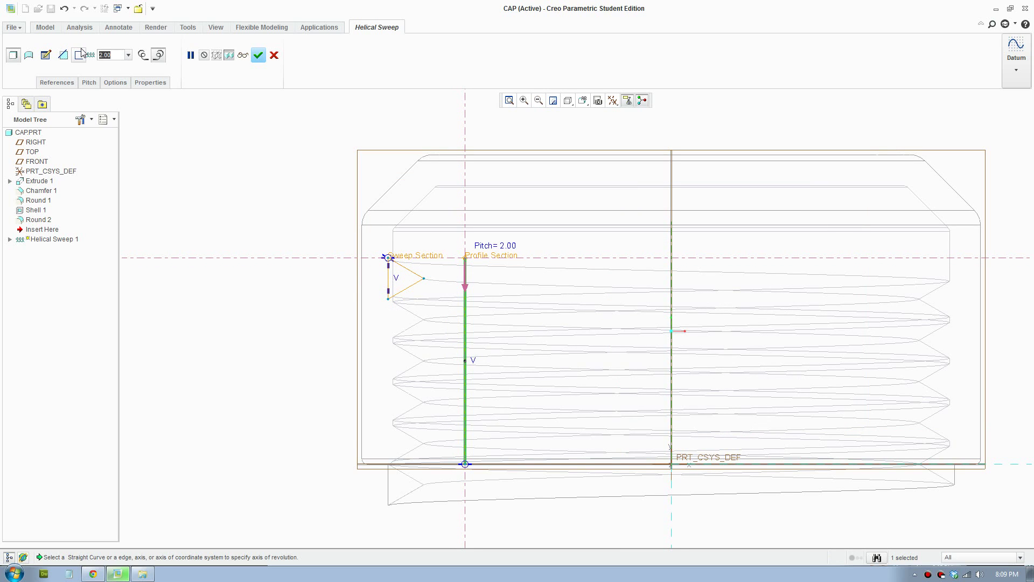
key("ctrl+z")
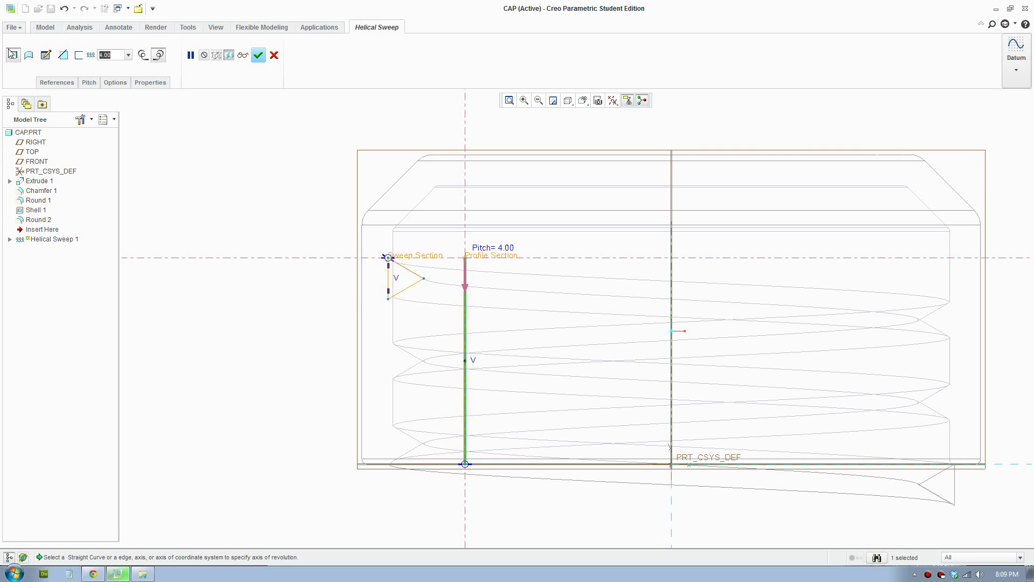
Try pitches 6 and 5, then settle on 3.00 and orbit the preview
type("6")
key("Return")
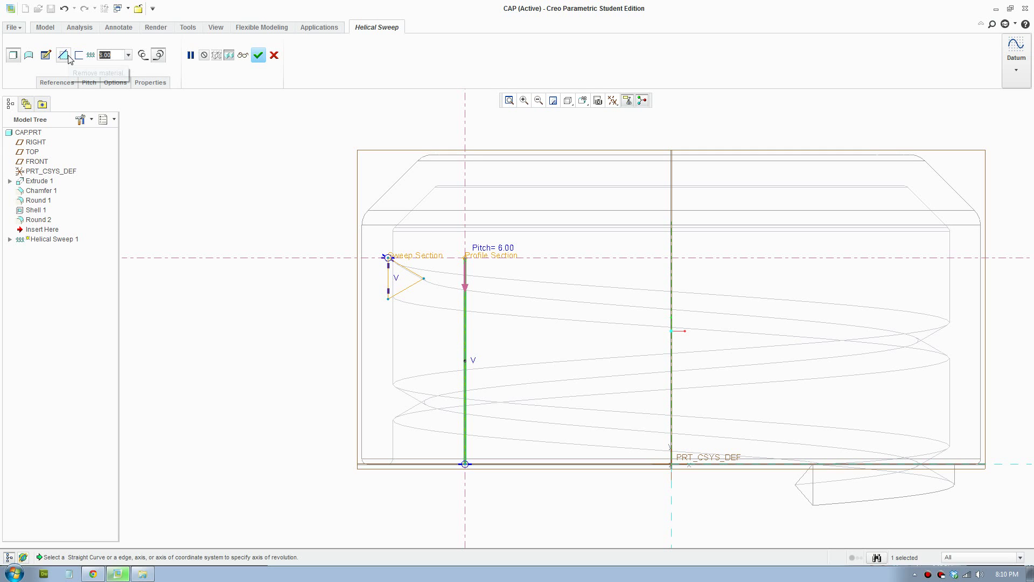
type("5")
key("Return")
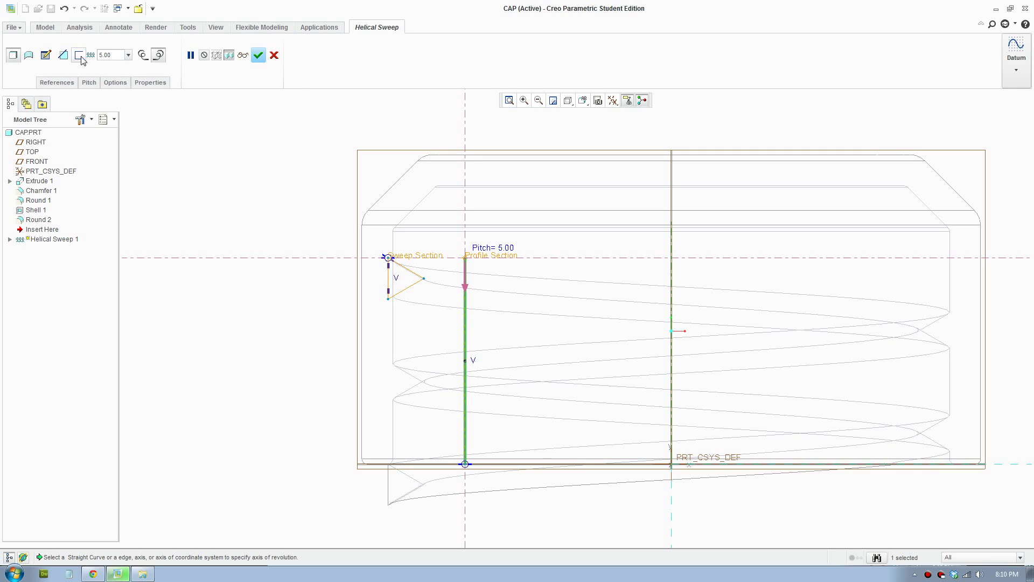
type("3")
key("Return")
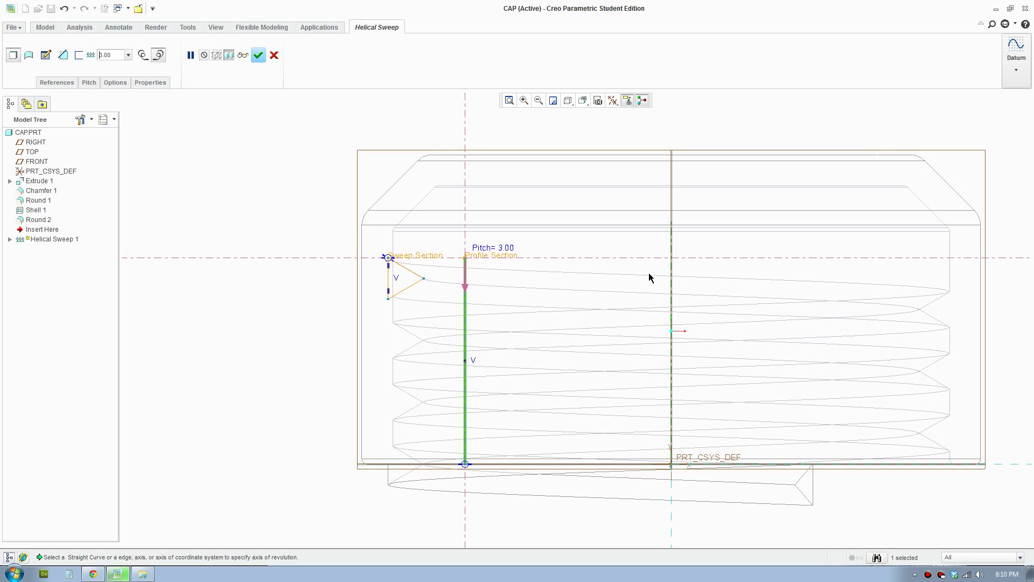
middle_click_drag(815, 238, 514, 153)
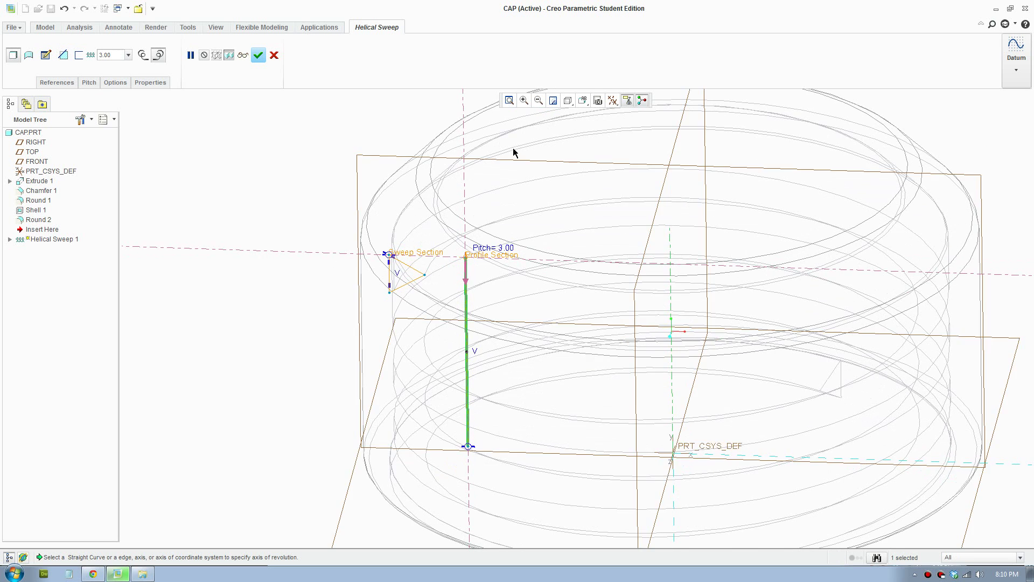
Complete Helical Sweep 1, switch to Shading, and orbit to view the internal thread
left_click(259, 56)
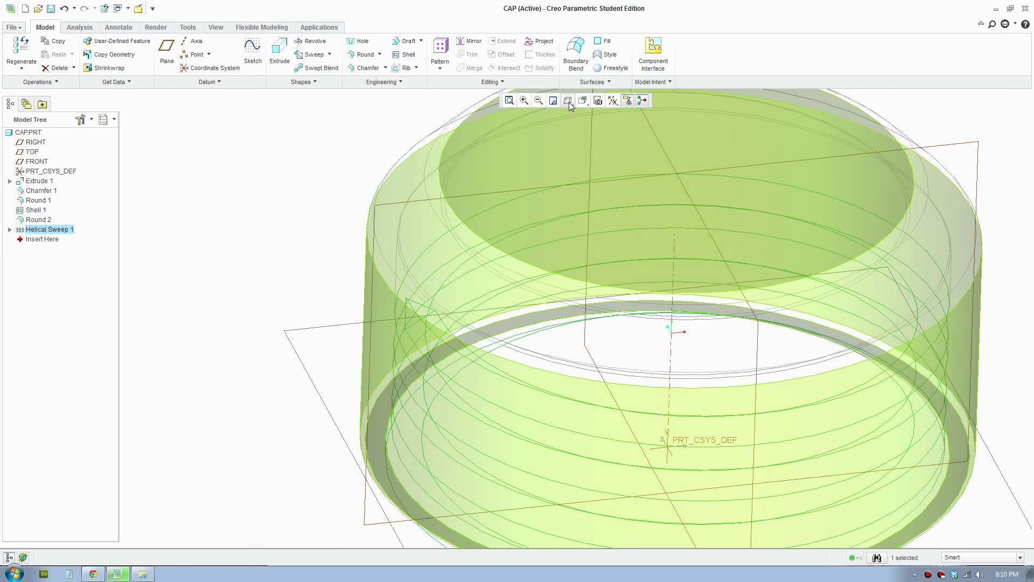
left_click(568, 102)
left_click(582, 141)
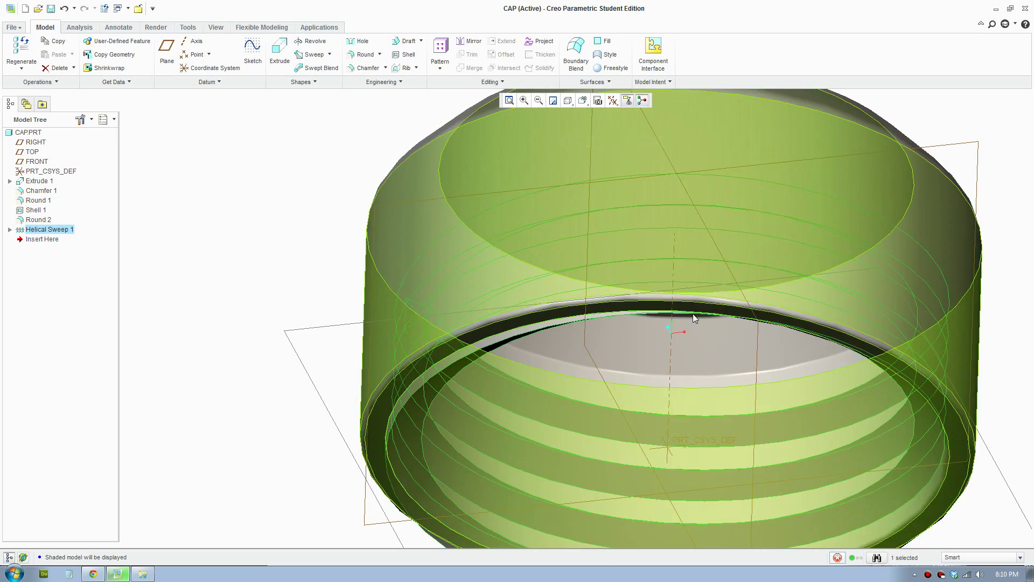
middle_click_drag(907, 371, 830, 350, "shift")
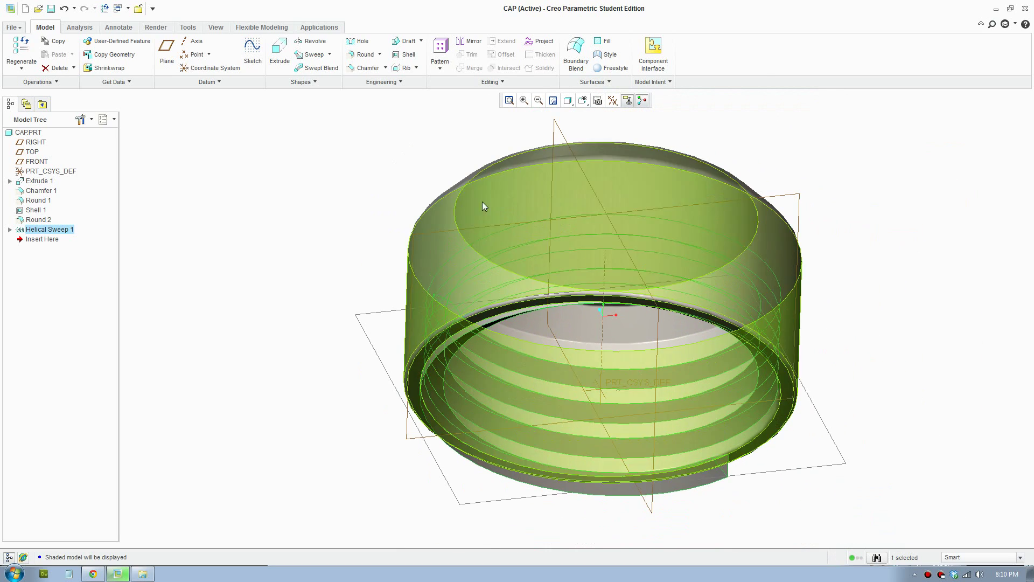
left_click(309, 206)
middle_click_drag(309, 206, 315, 454)
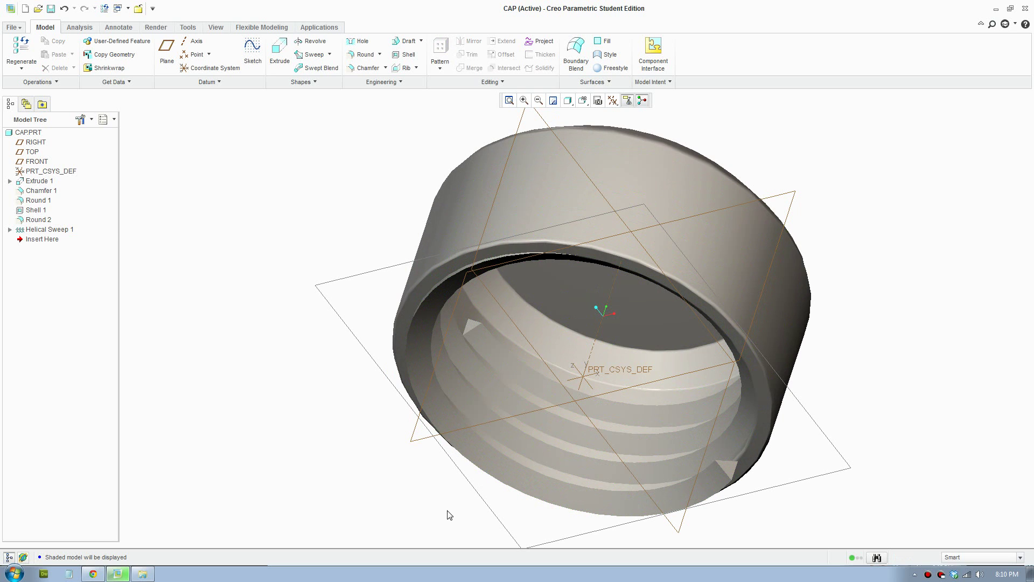
Redefine Helical Sweep 1 with a second pitch point so pitch runs from 3.00 to 6.00
left_click(34, 229)
right_click(35, 230)
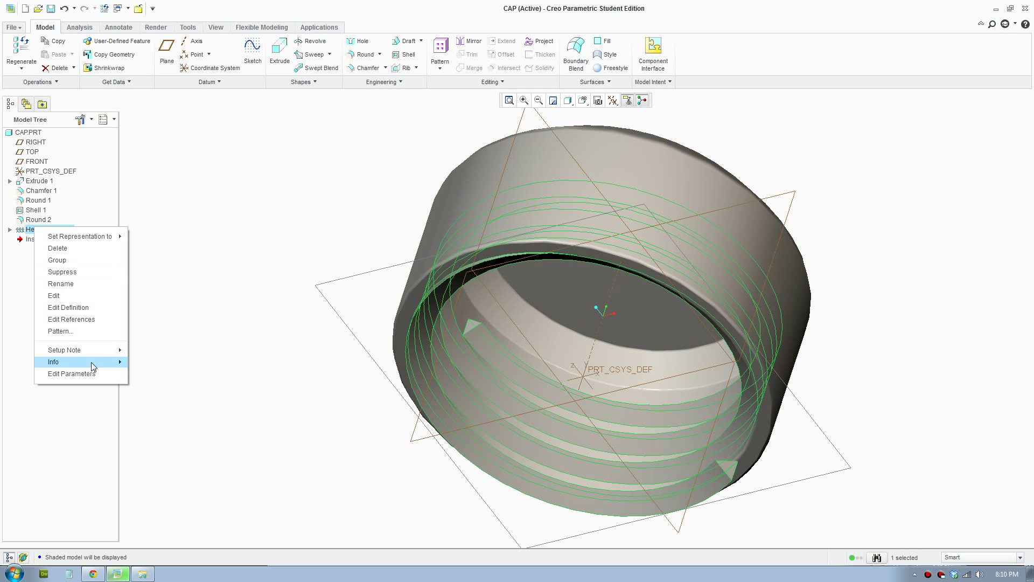
left_click(69, 308)
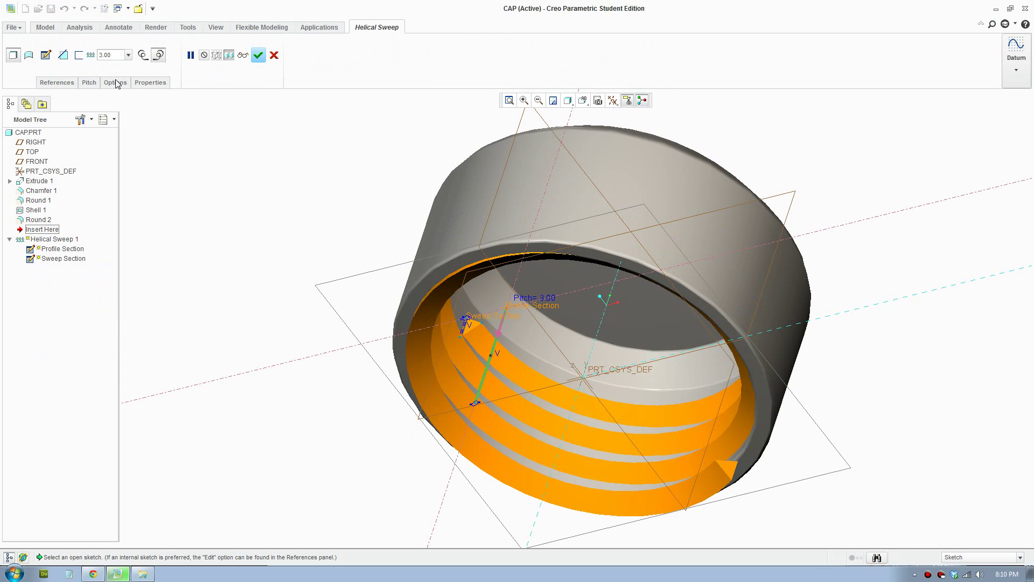
left_click(115, 83)
left_click(89, 84)
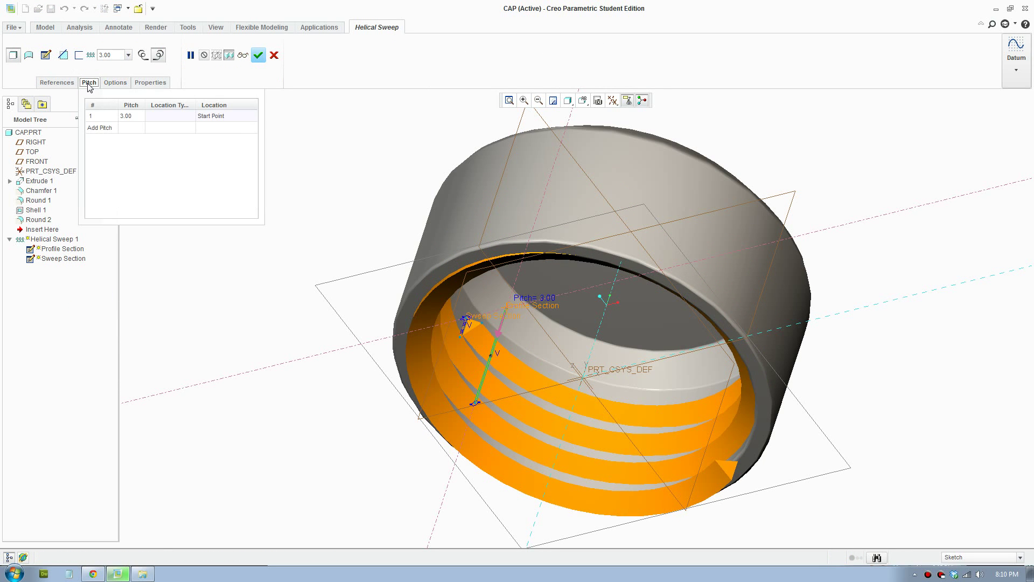
left_click(98, 129)
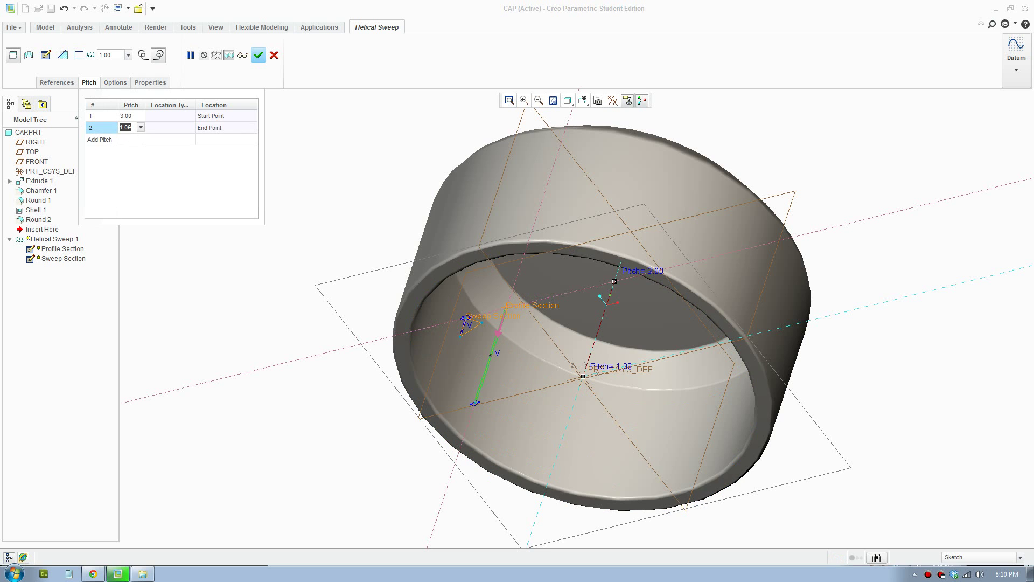
type("6")
key("Return")
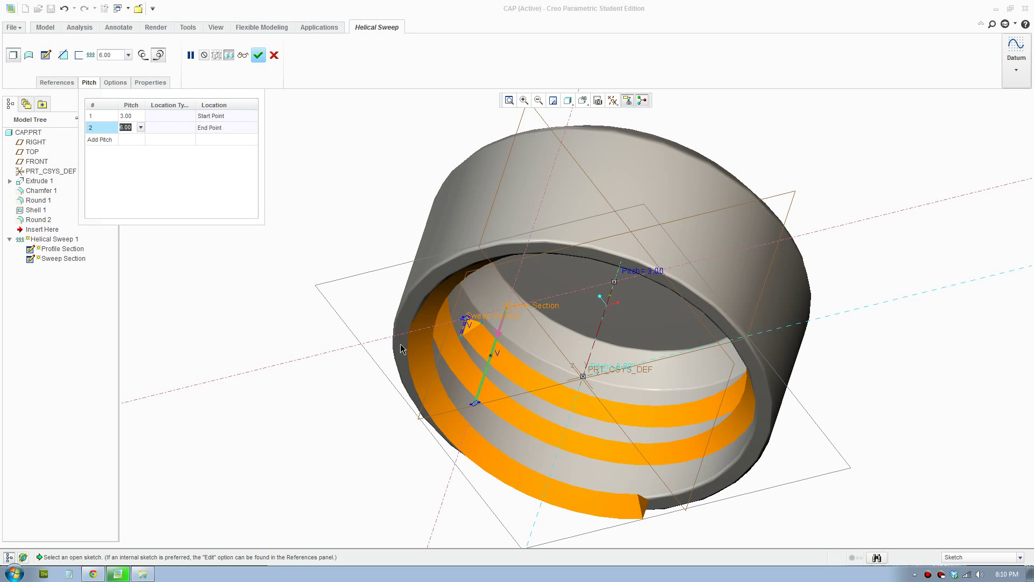
middle_click_drag(555, 419, 566, 476)
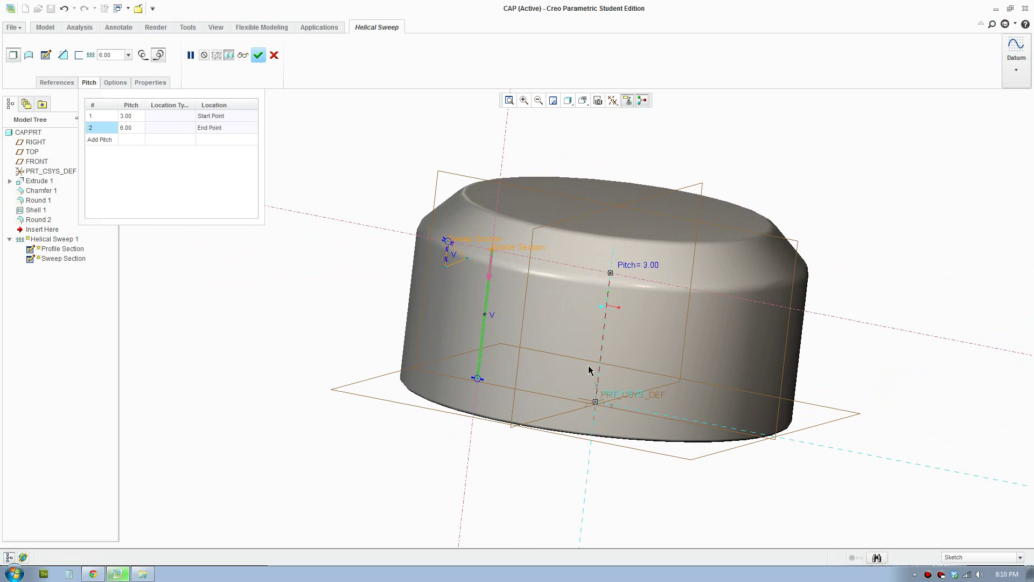
left_click(259, 55)
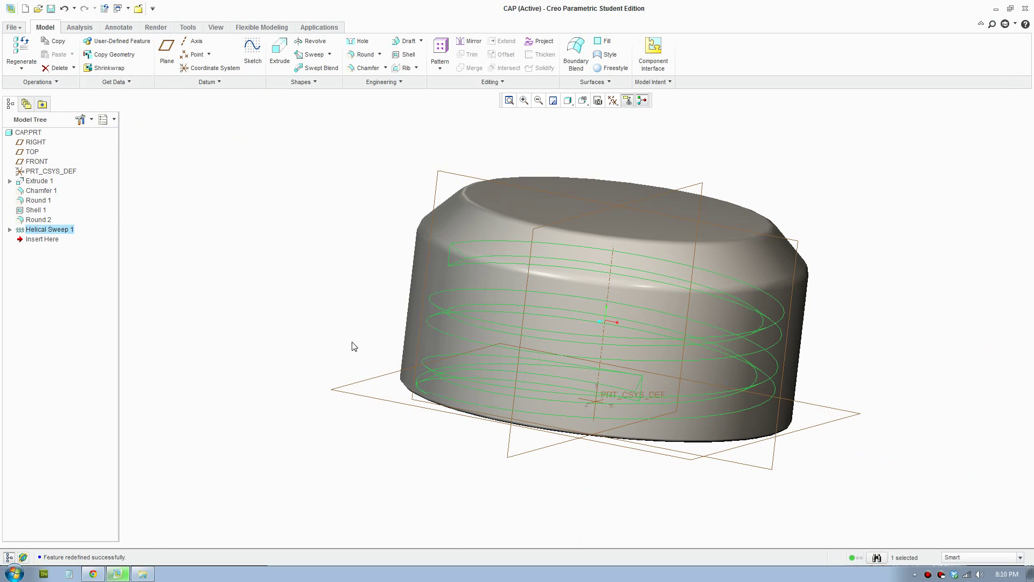